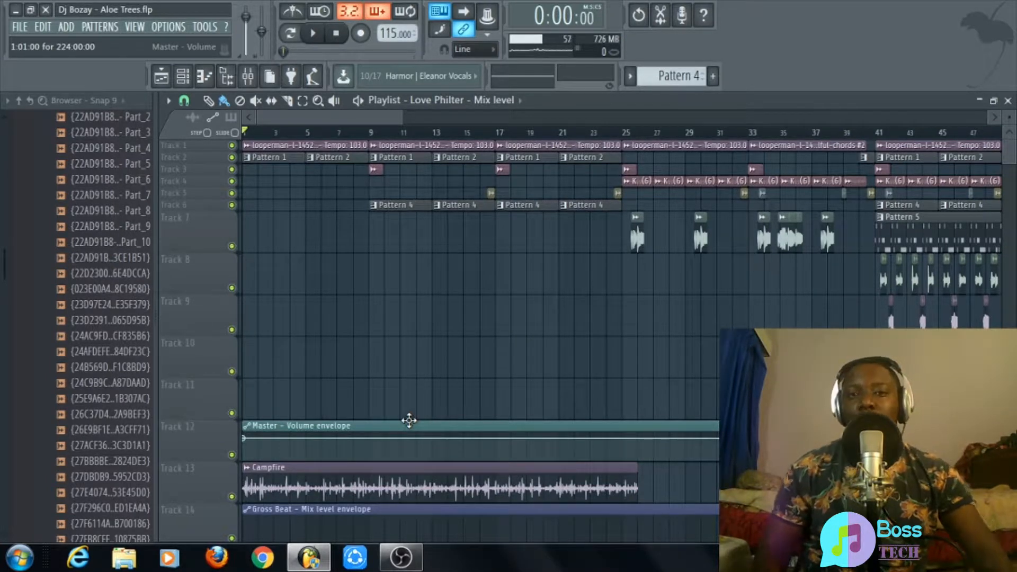
Look through the song arrangement in the playlist, from the intro to the vocal sections past bar 57.
left_click_drag(367, 116, 501, 119)
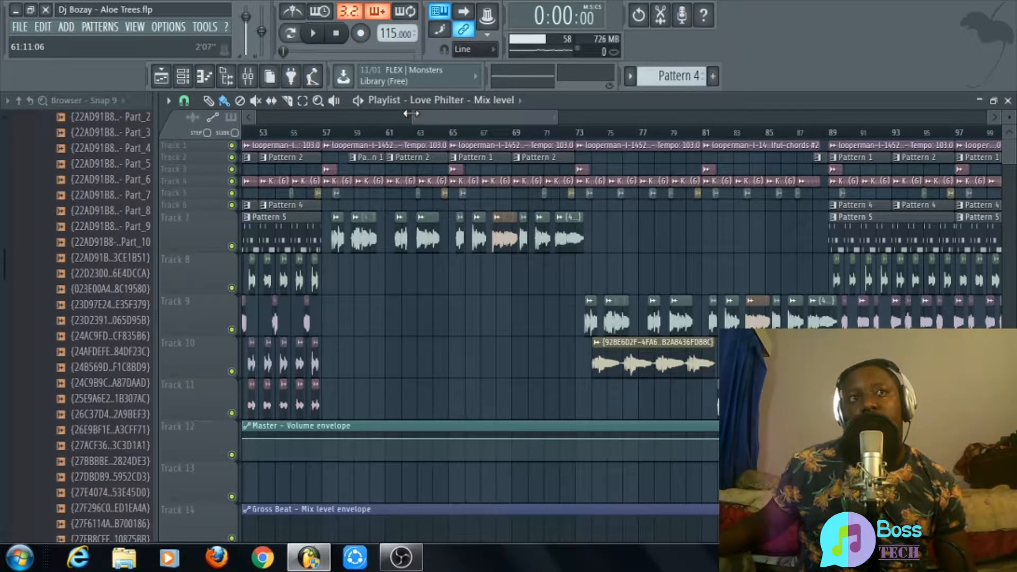
left_click_drag(424, 116, 305, 114)
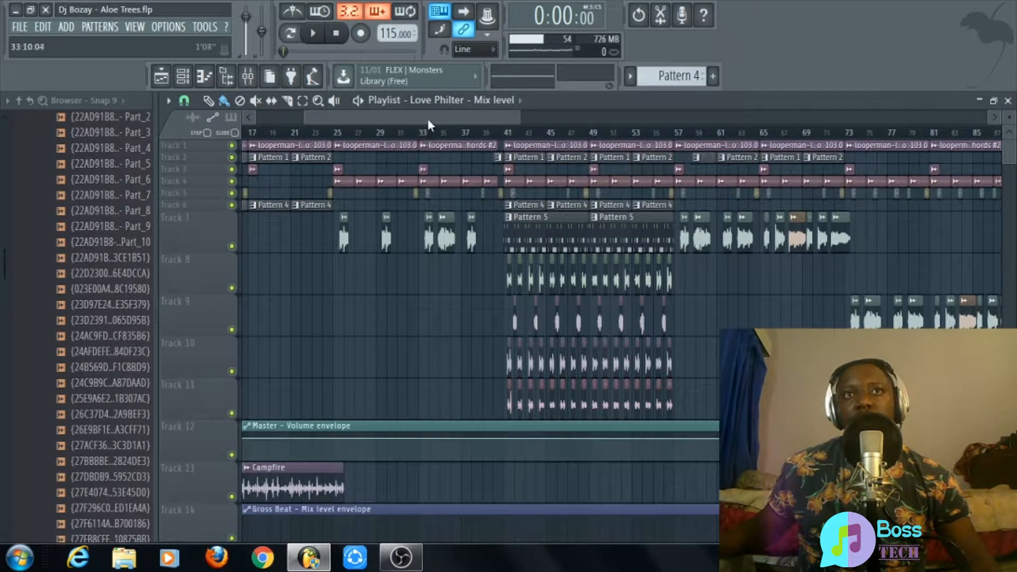
left_click_drag(428, 116, 525, 119)
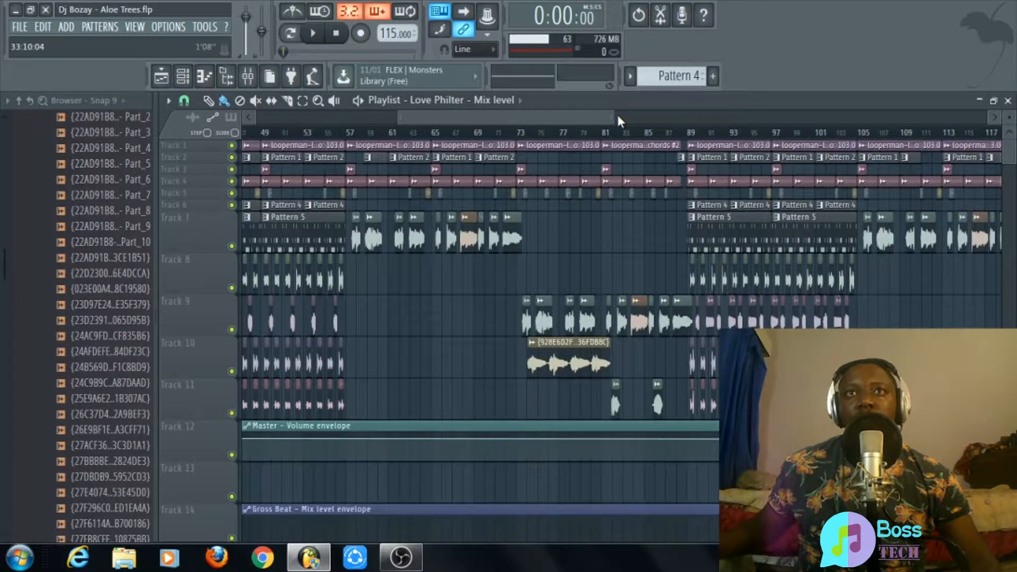
left_click_drag(614, 113, 511, 119)
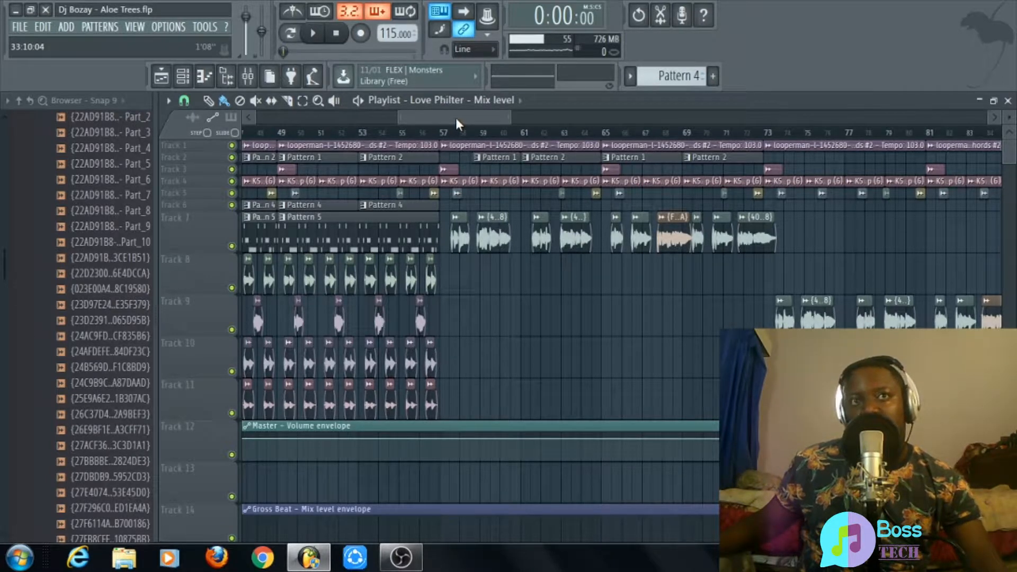
left_click_drag(456, 118, 498, 118)
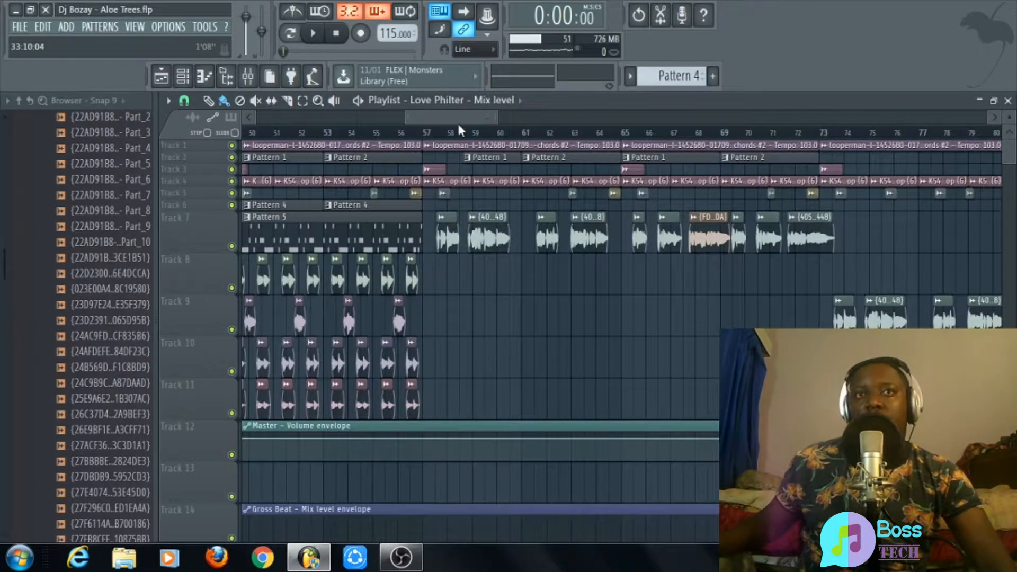
Reduce the playlist window and examine the mixer with the Vocals track's effect chain.
double_click(585, 105)
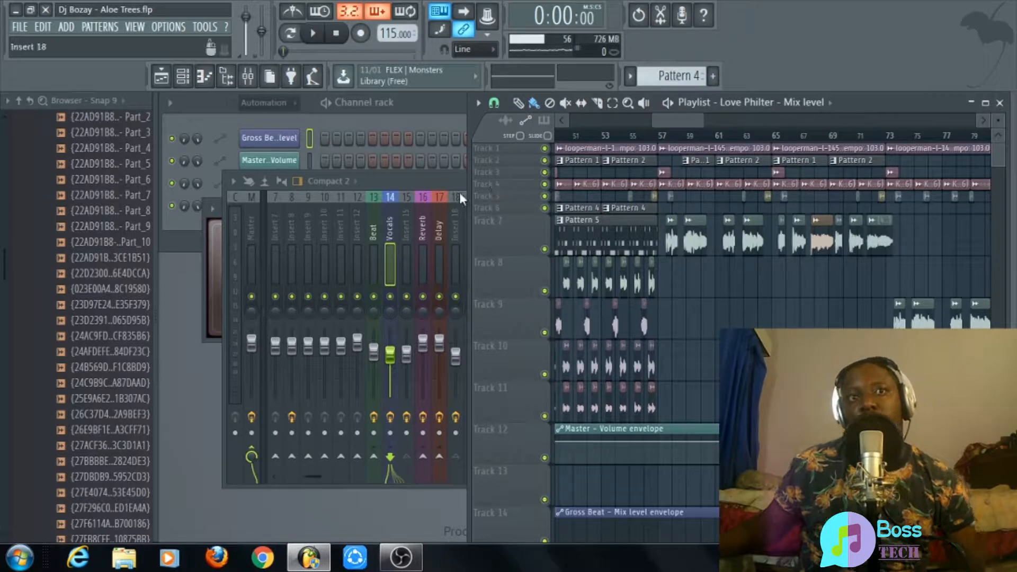
left_click(434, 180)
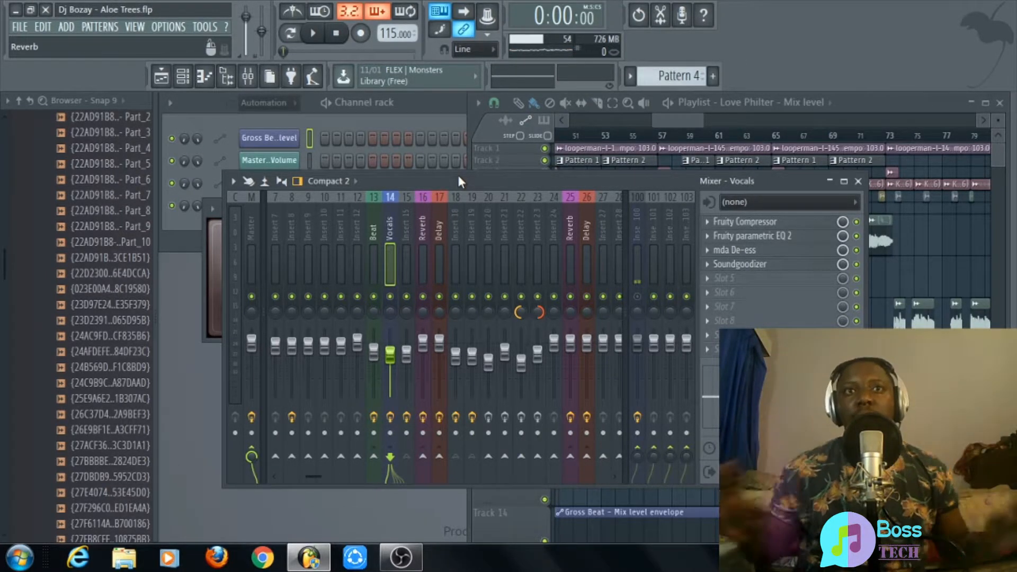
left_click(670, 118)
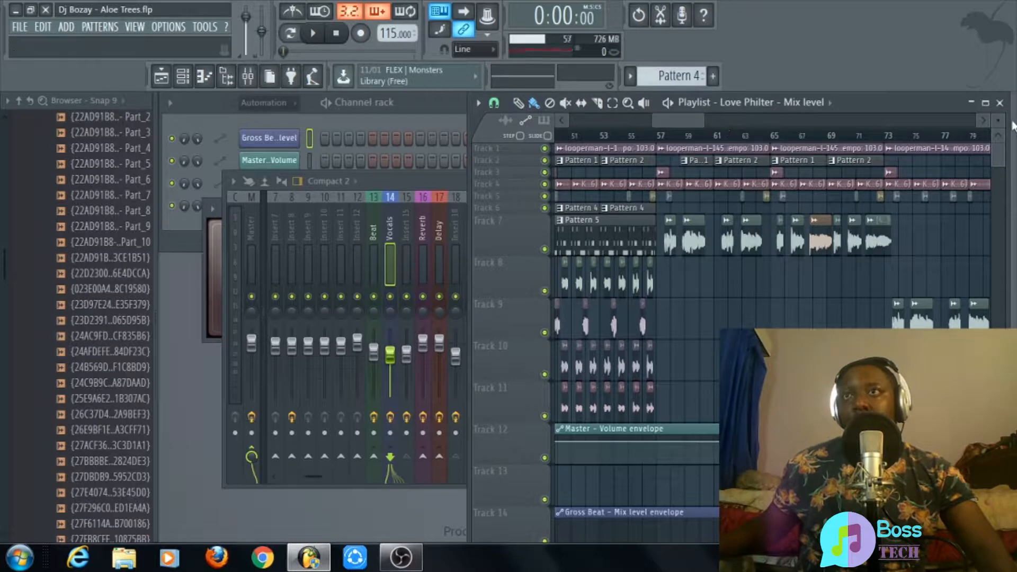
Place the playback position at bar 57, where the Track 7 vocals start, and keep the reduced playlist beside the mixer.
left_click(985, 103)
left_click_drag(507, 113, 450, 116)
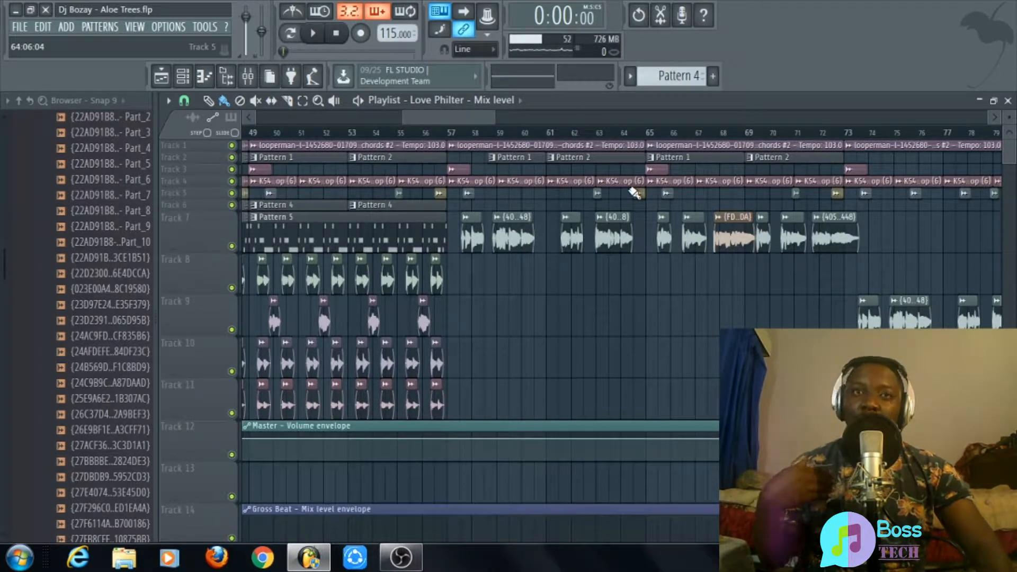
scroll(523, 190, "up", 3)
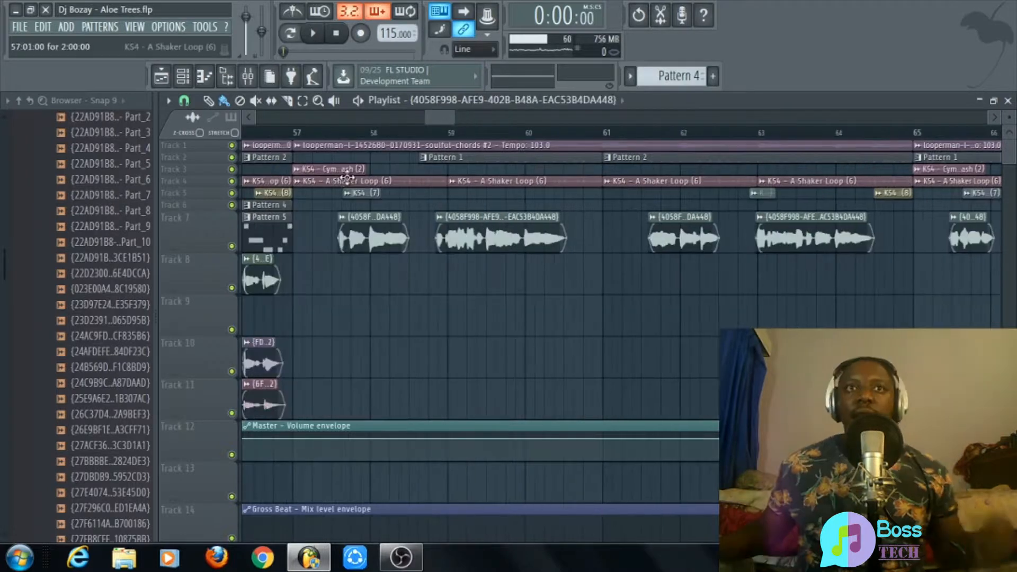
left_click(297, 136)
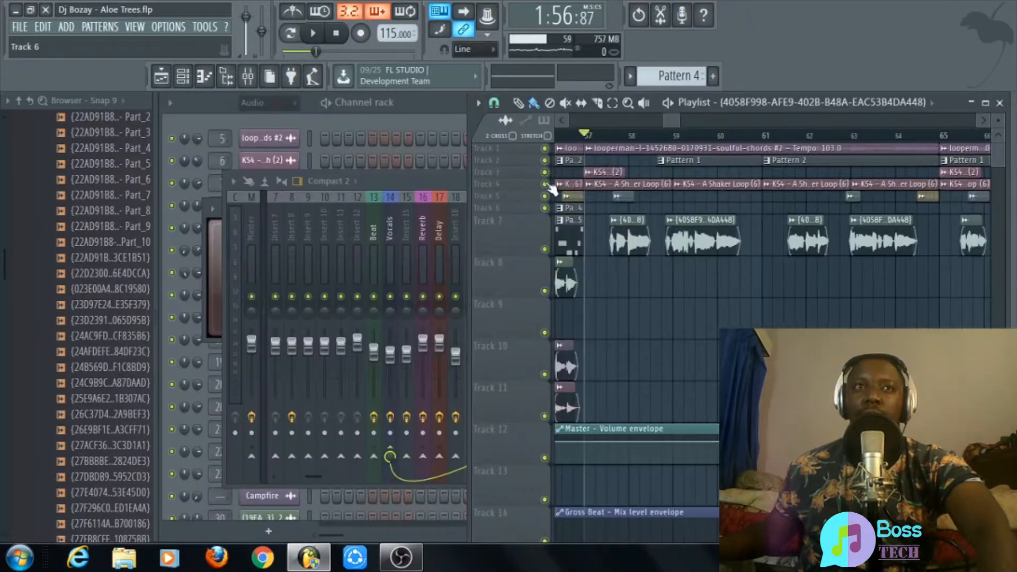
double_click(664, 103)
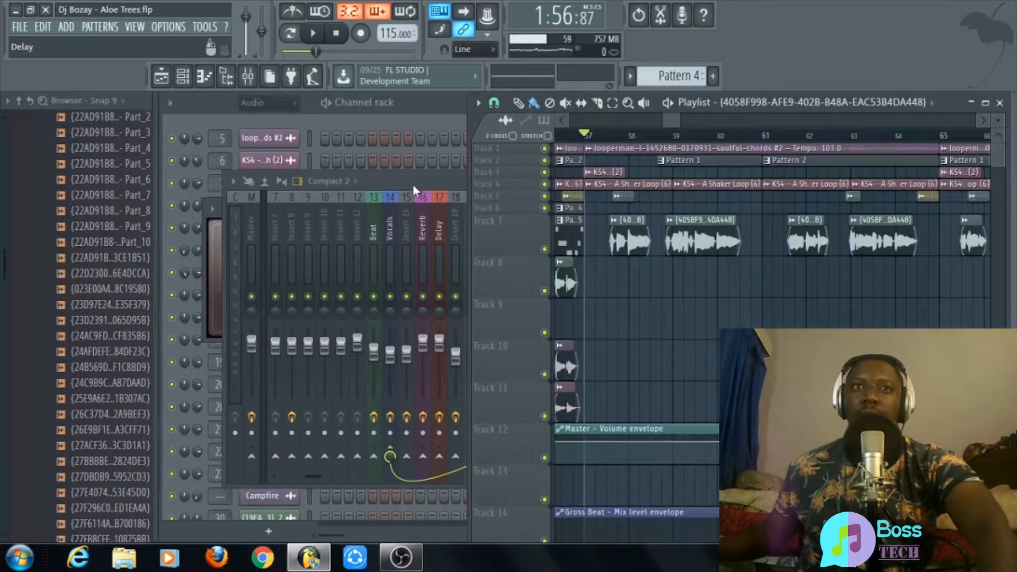
left_click(408, 185)
left_click(673, 118)
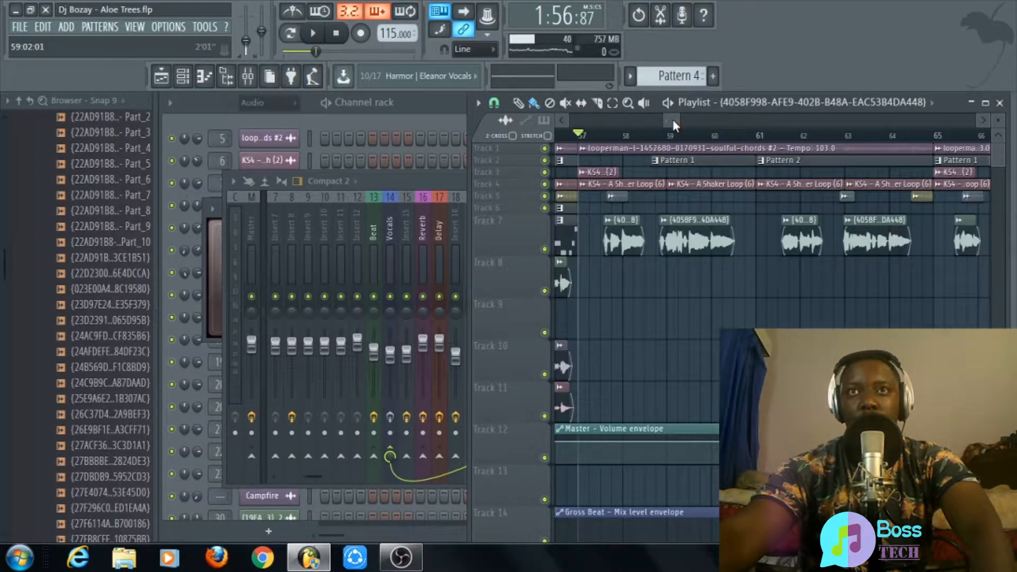
Play the song from bar 57 through the Track 7 vocal section, following the playhead, and stop playback.
key("space")
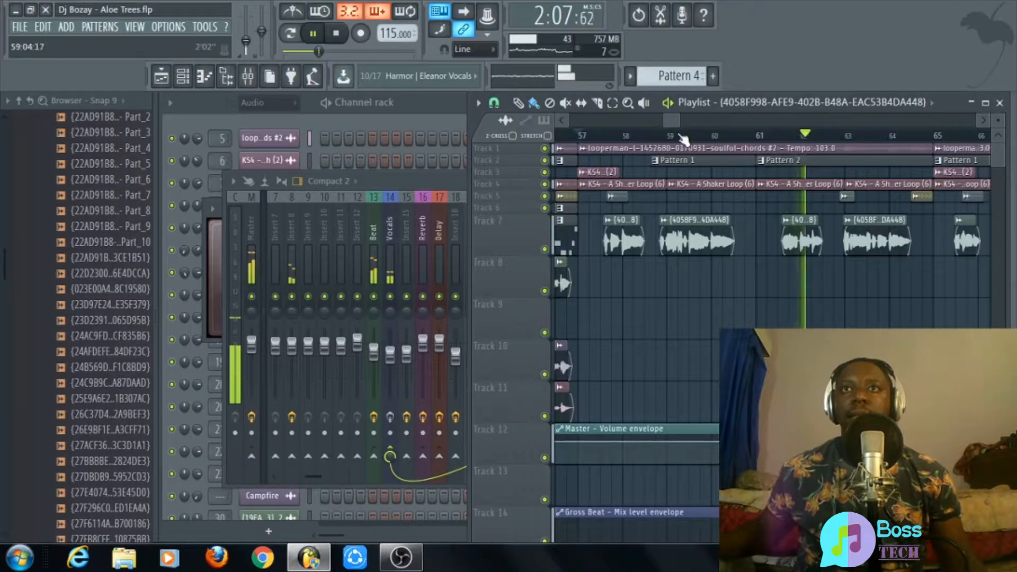
left_click_drag(678, 121, 681, 117)
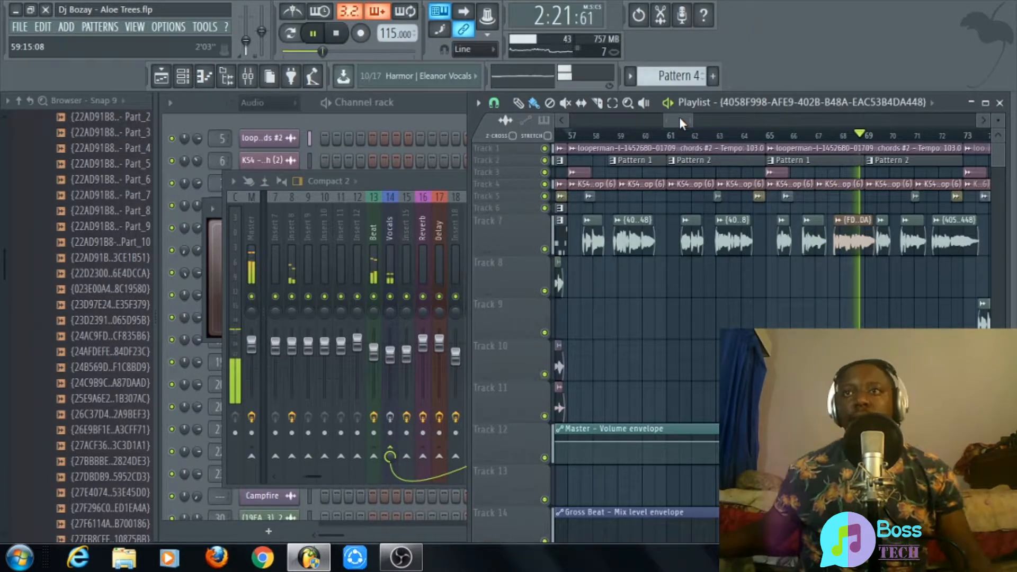
left_click_drag(679, 117, 681, 117)
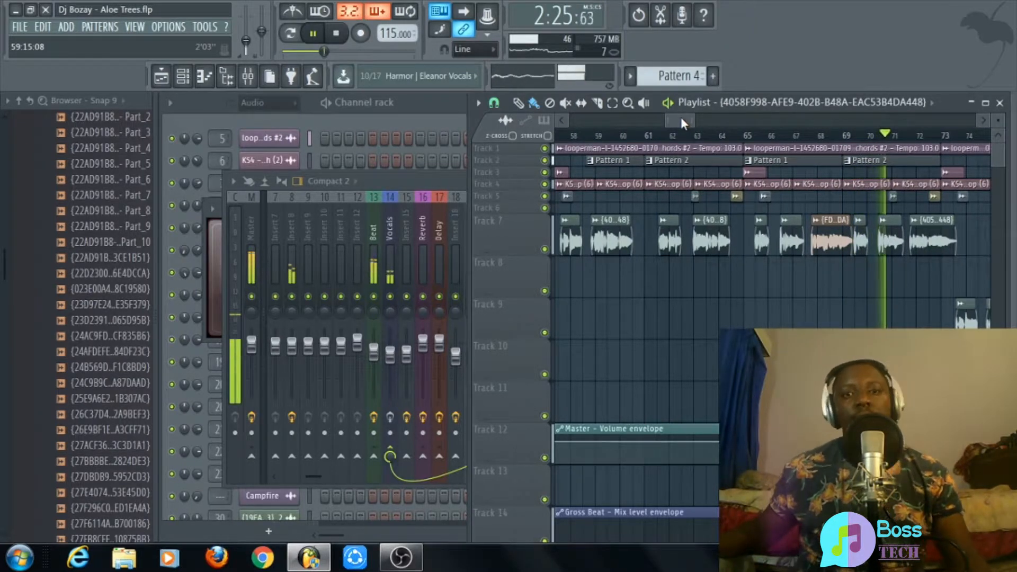
left_click_drag(681, 117, 685, 118)
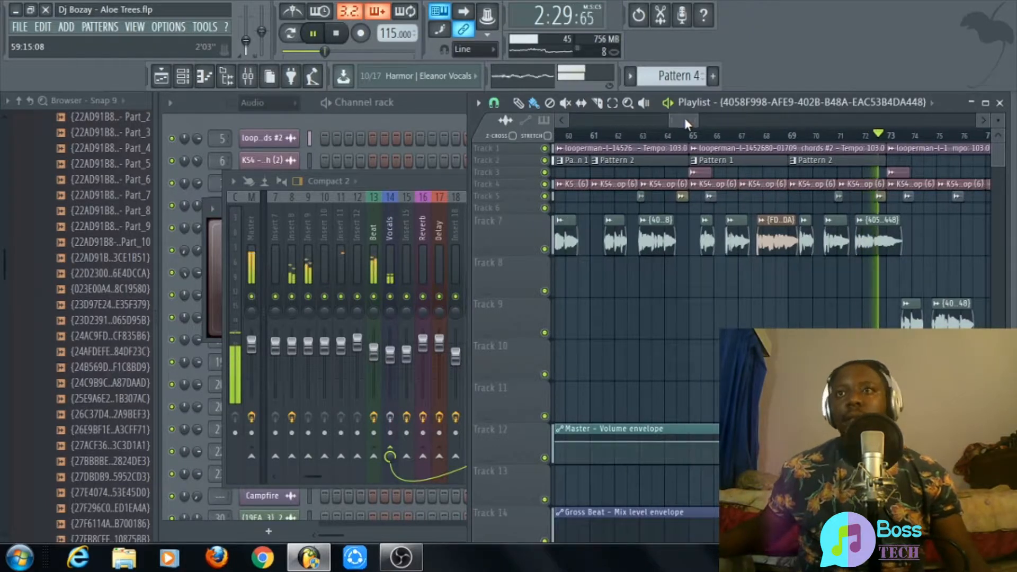
left_click(336, 34)
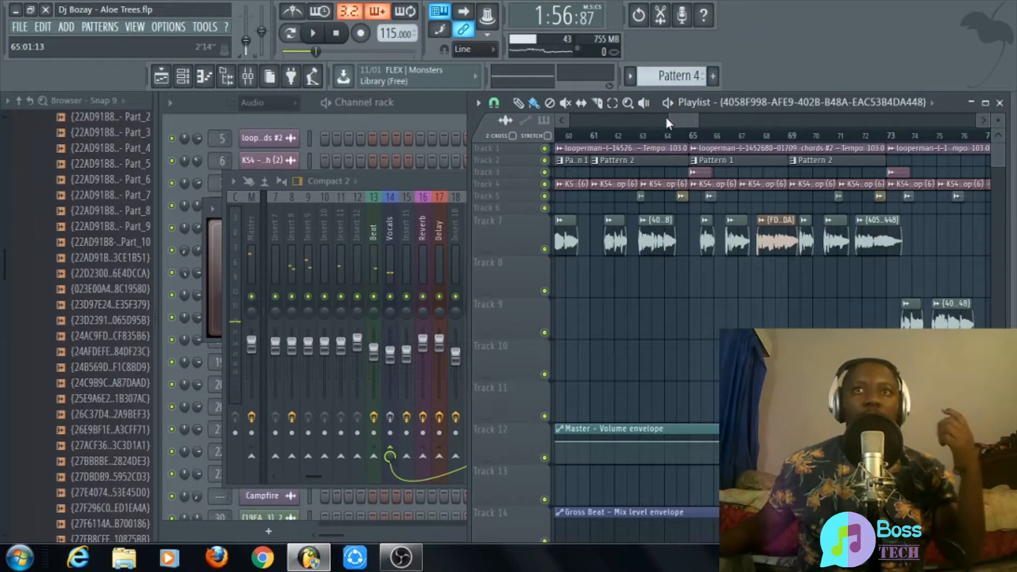
Check which mixer track the first vocal clip after bar 57 on Track 7 is assigned to.
left_click_drag(669, 121, 660, 121)
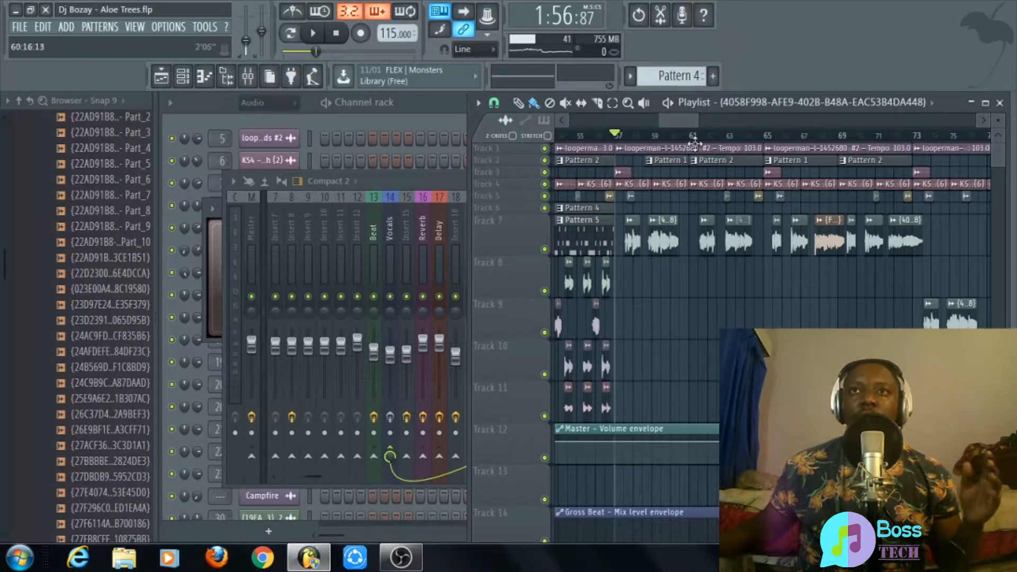
left_click_drag(698, 118, 693, 118)
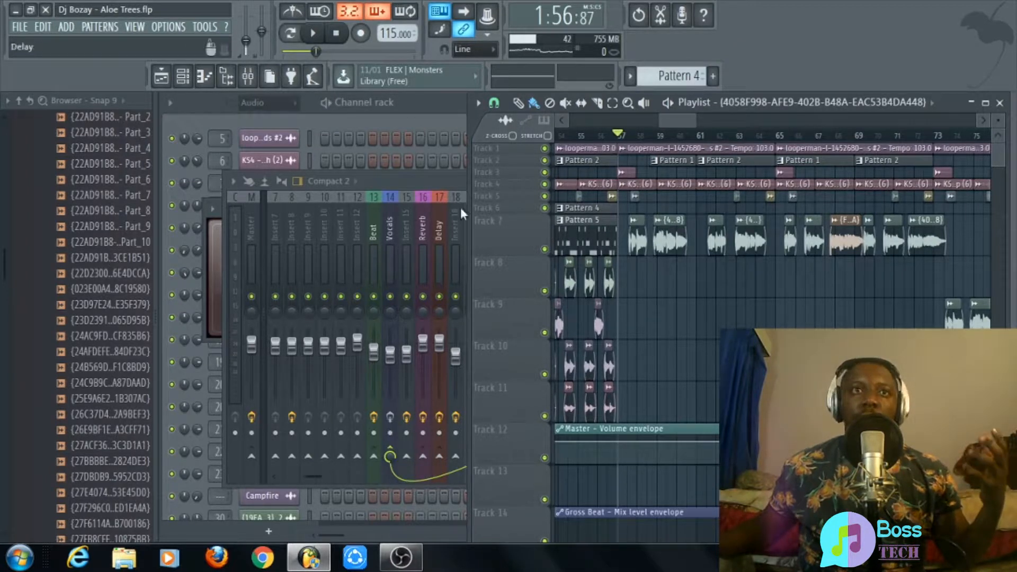
left_click(419, 178)
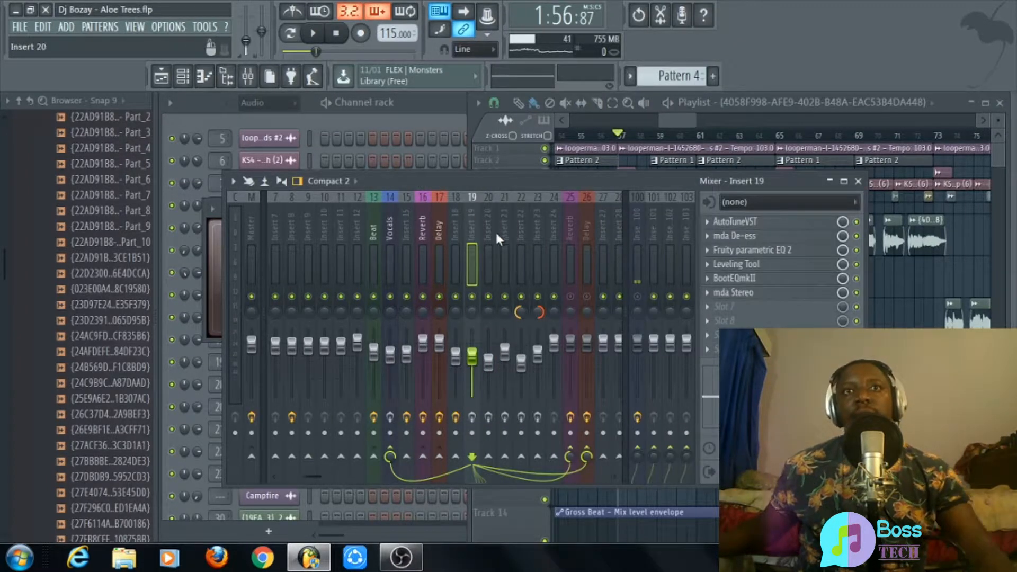
left_click(685, 119)
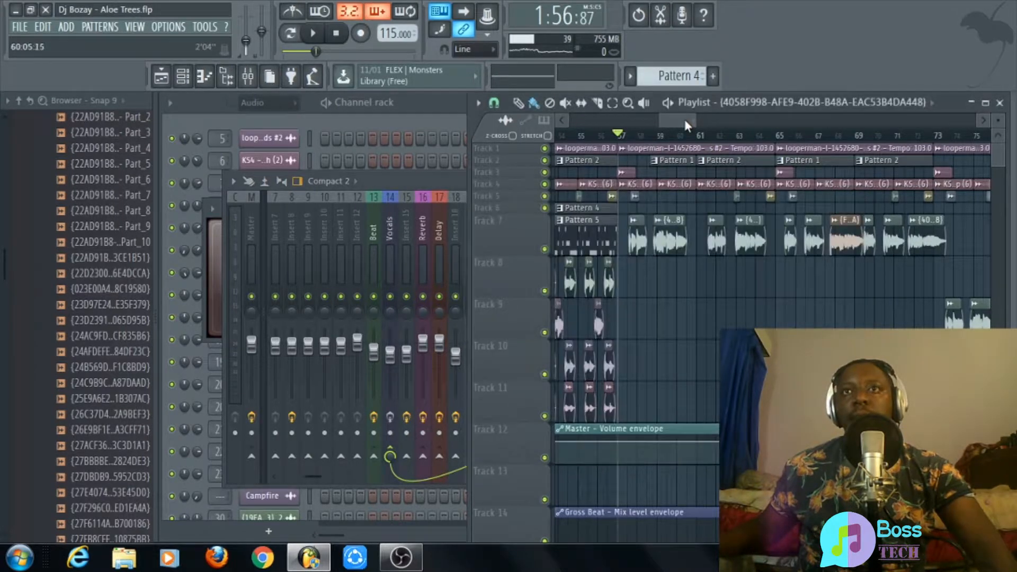
double_click(637, 231)
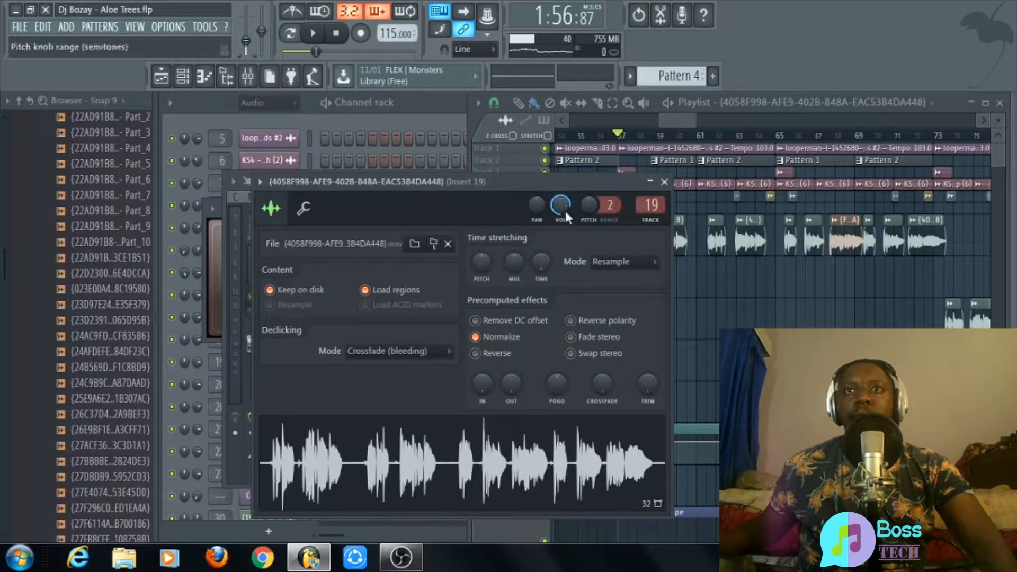
left_click(665, 182)
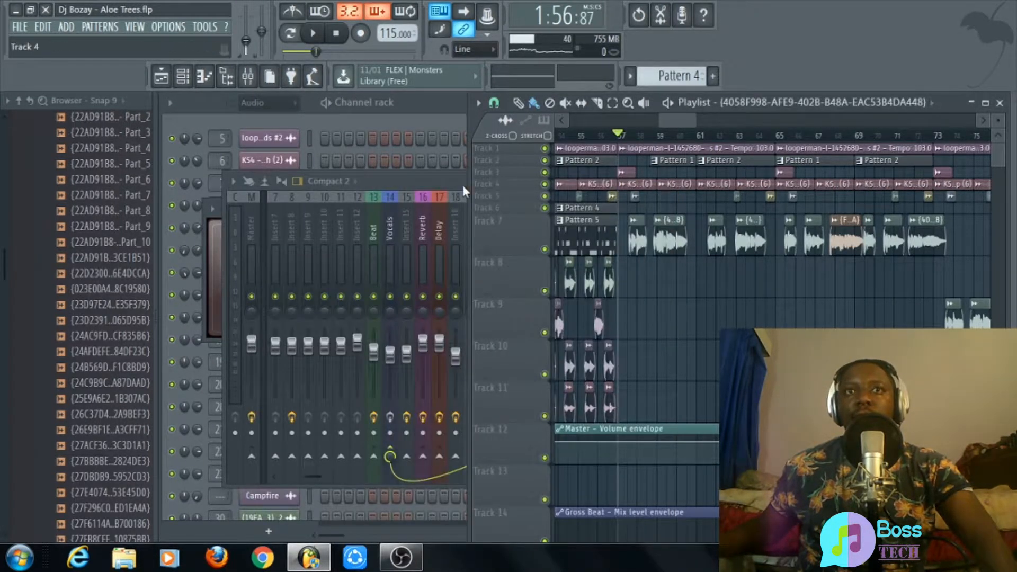
Examine the mixer routing of the vocal insert and the Fruity Compressor settings on the Vocals track.
left_click(460, 182)
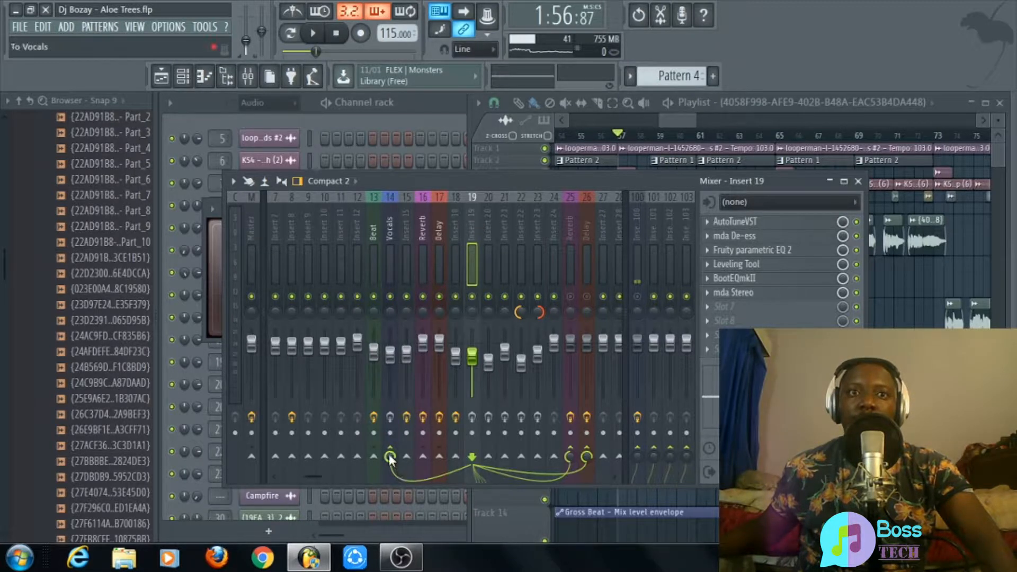
left_click(390, 224)
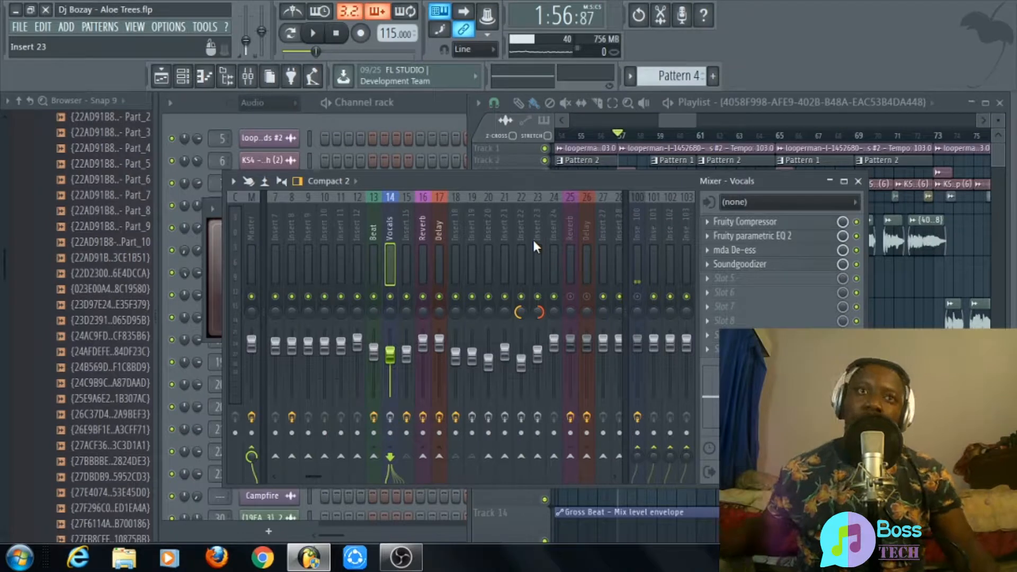
left_click(767, 223)
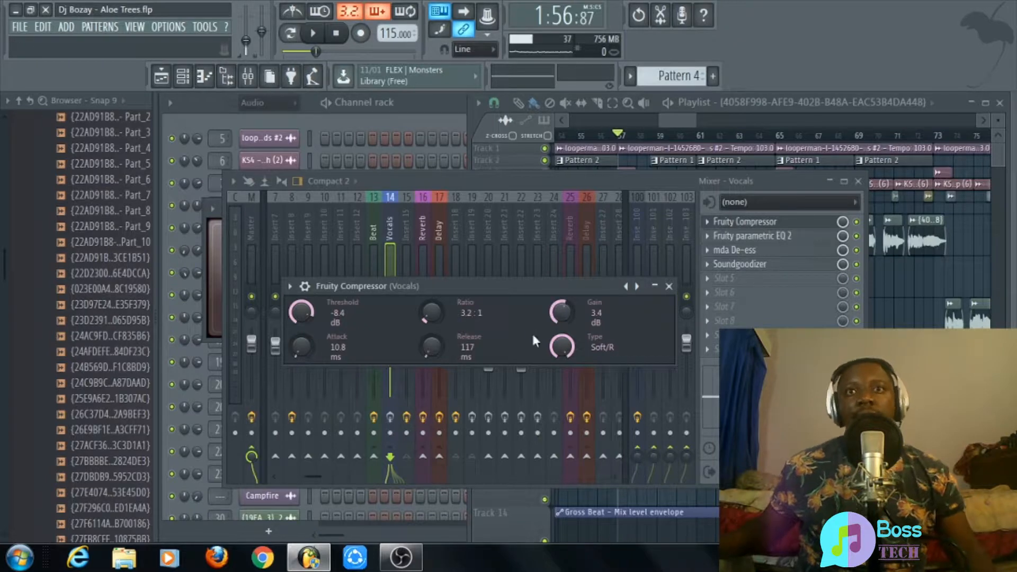
left_click(669, 286)
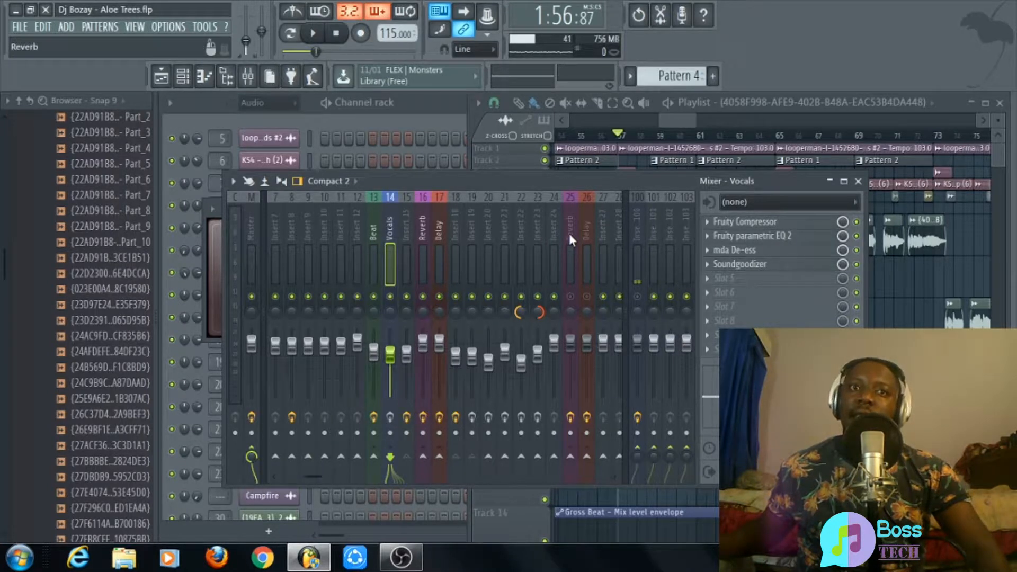
Open Fruity Parametric EQ 2 on the Vocals track and boost band 3 to about 16.7 dB at 224 Hz.
left_click(755, 236)
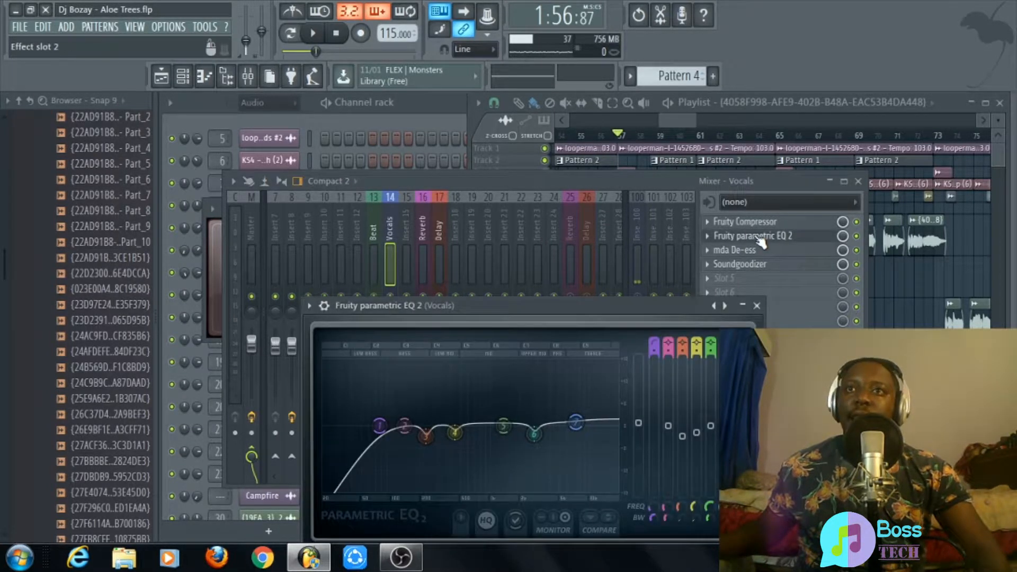
left_click(758, 308)
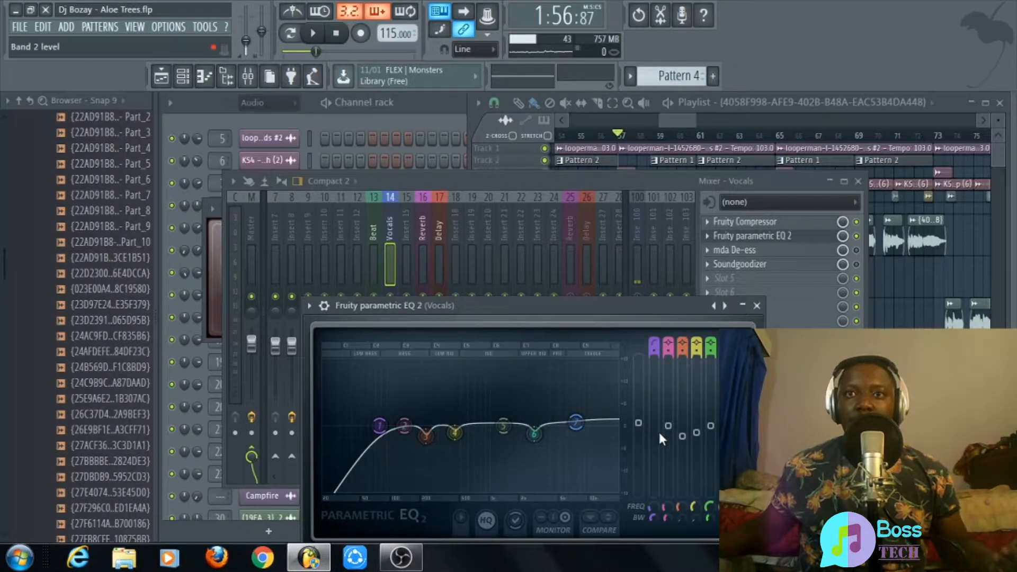
left_click_drag(425, 435, 425, 366)
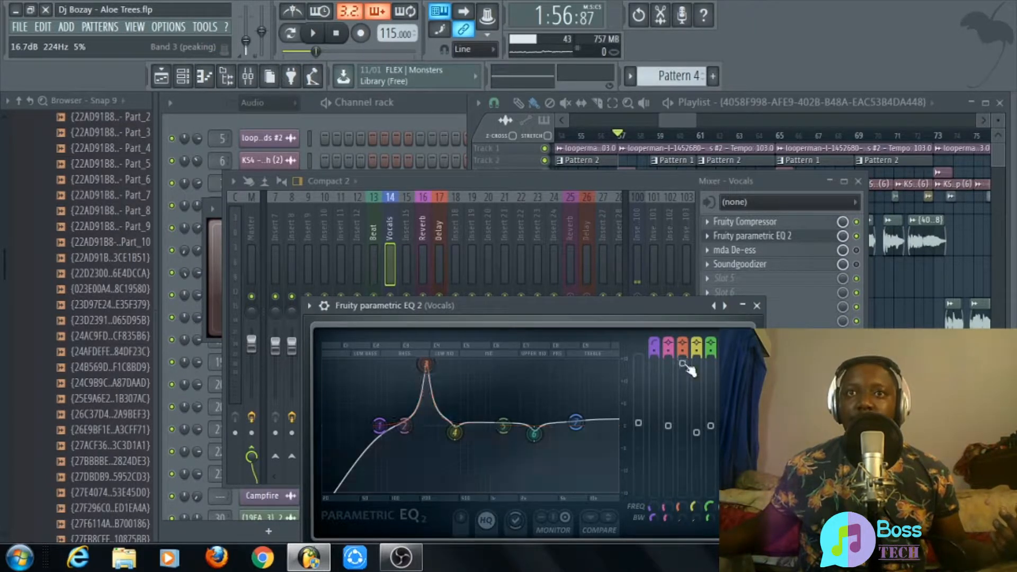
Solo playlist Track 7 and play it from bar 57 with the Vocals EQ in view.
left_click(685, 120)
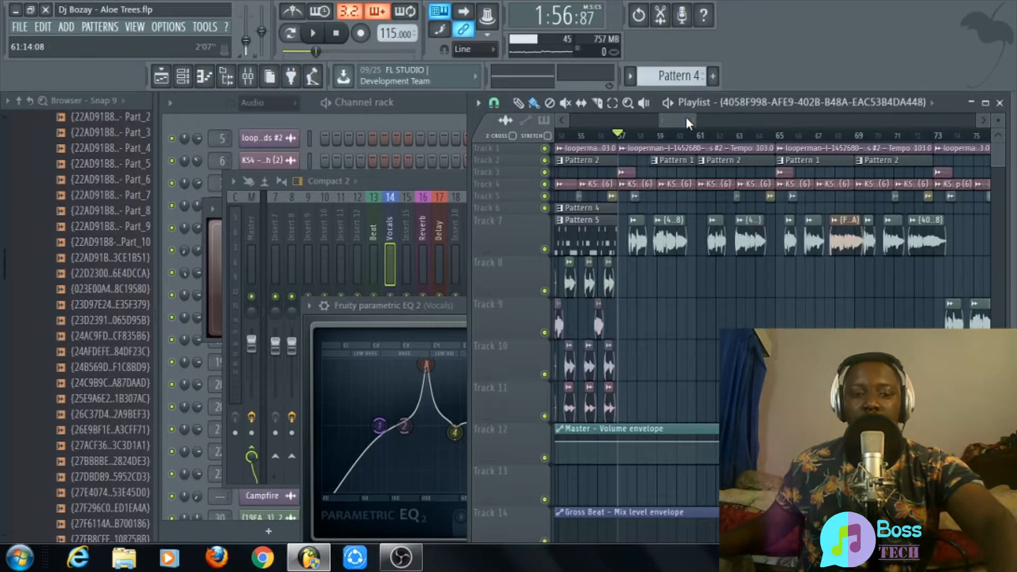
right_click(544, 249)
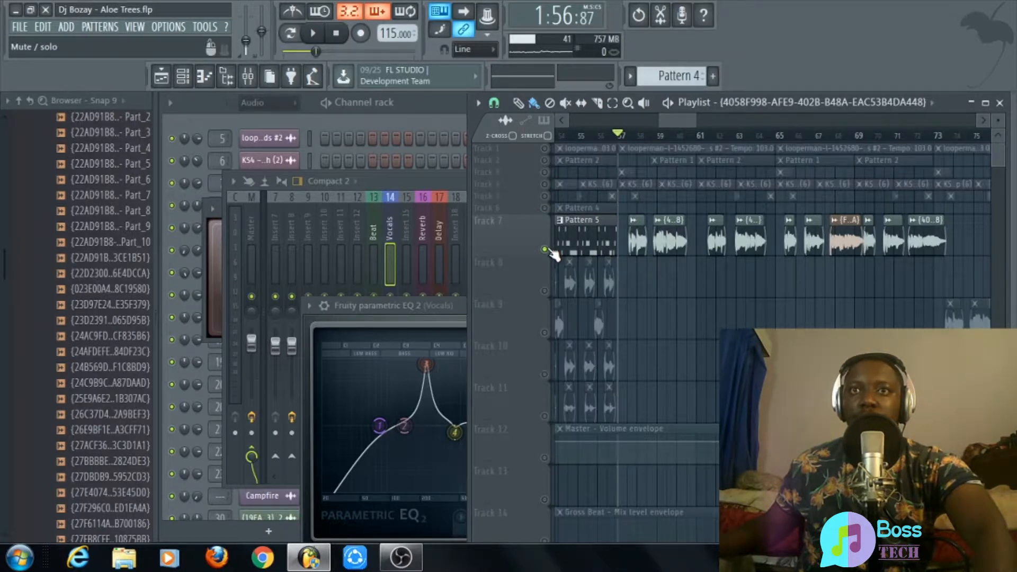
key("space")
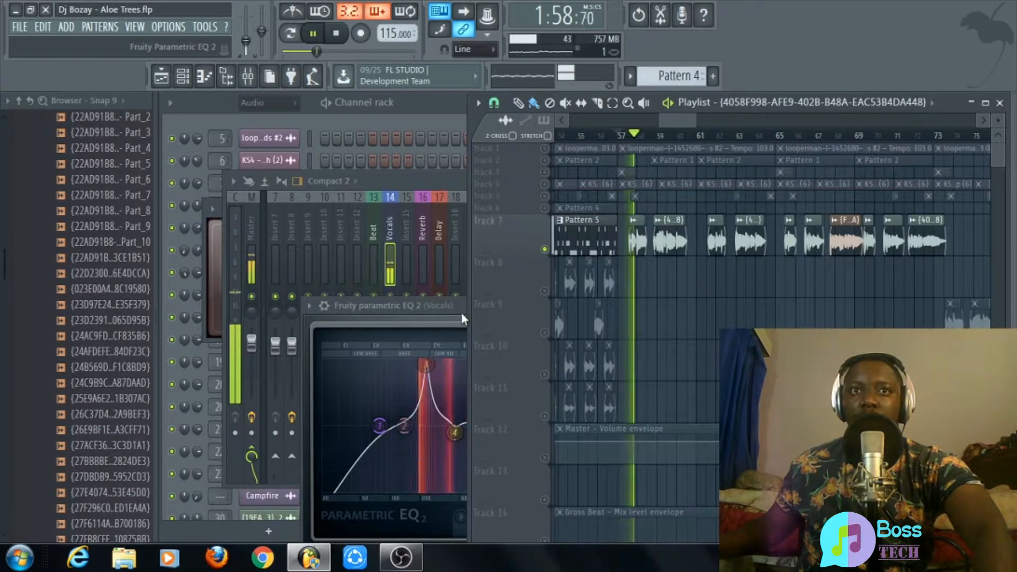
left_click(462, 313)
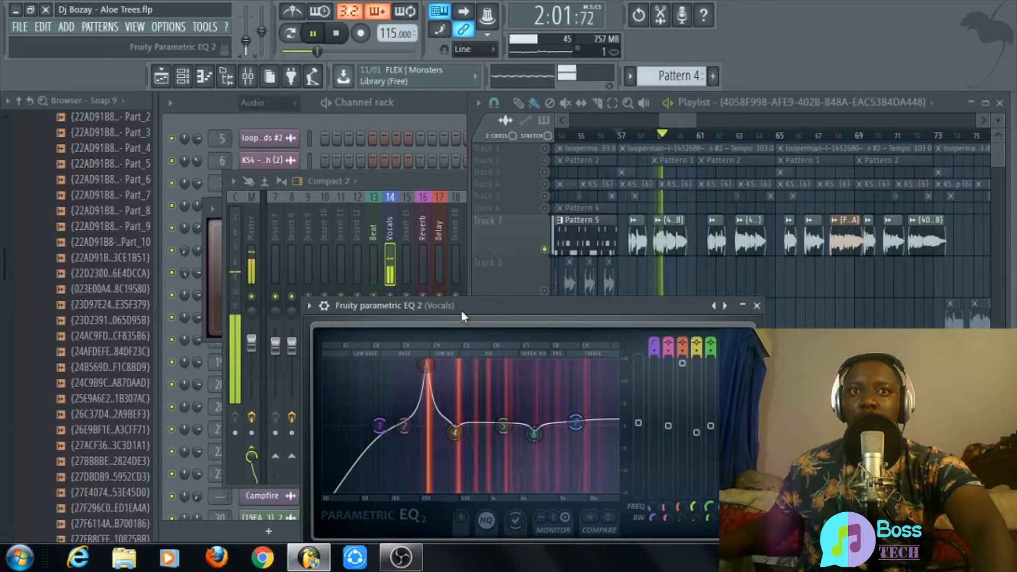
Audition the vocals with EQ band 4 boosted to its maximum, leave bands 3 and 4 at slight cuts, and close the EQ.
key("space")
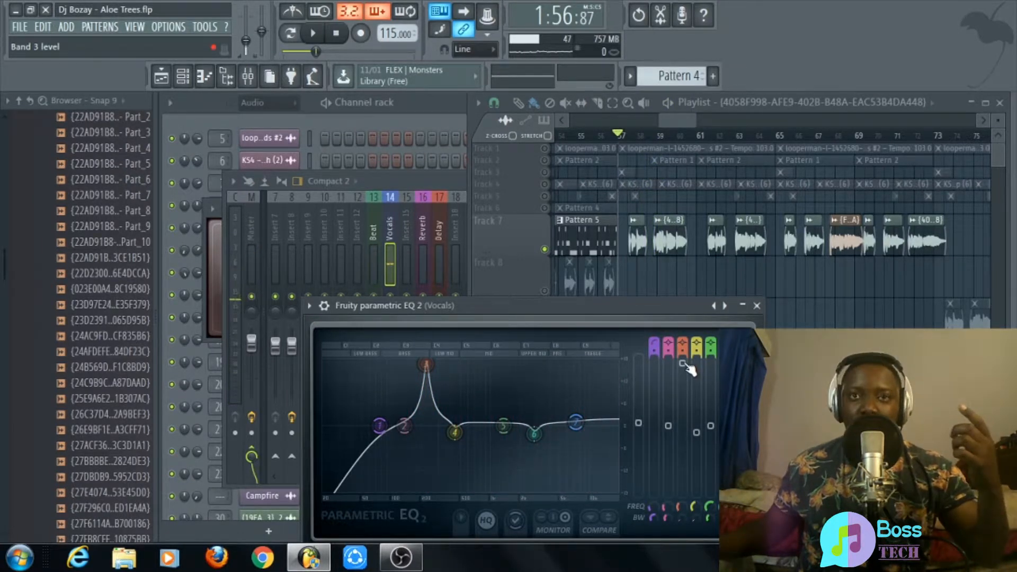
mouse_move(686, 369)
left_mouse_down()
mouse_move(687, 441)
mouse_move(697, 433)
mouse_move(697, 362)
left_mouse_up()
key("space")
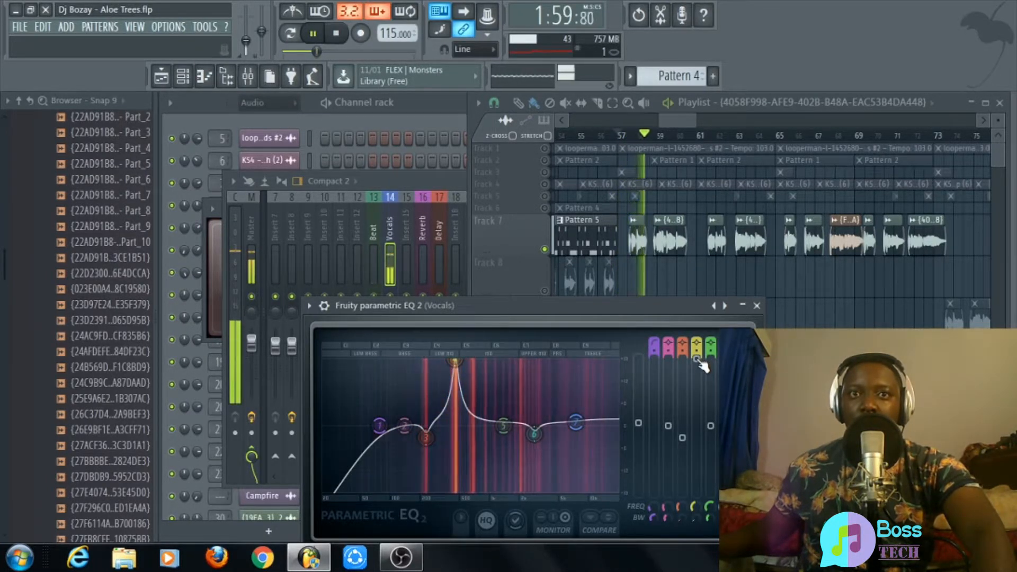
key("space")
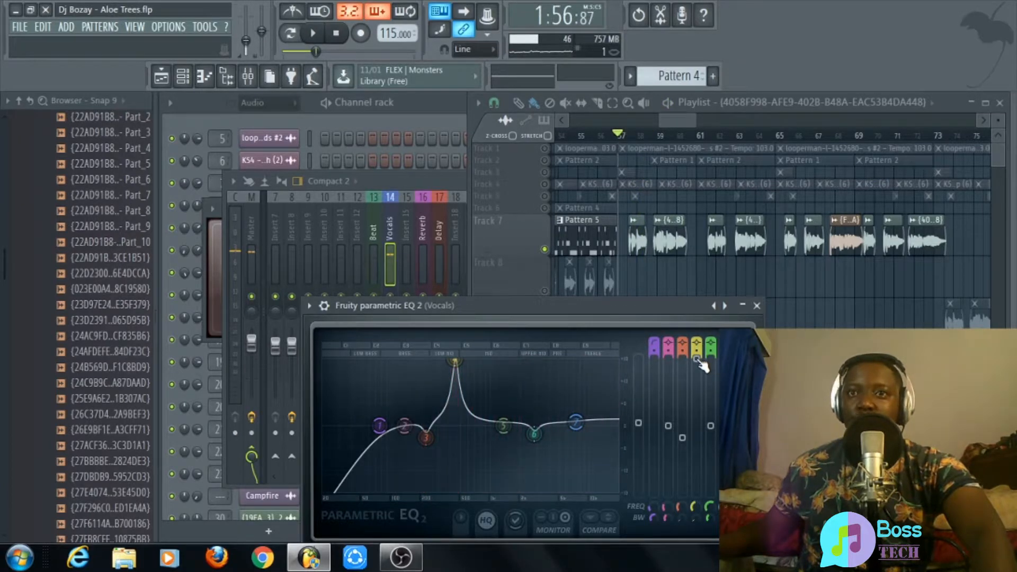
left_click_drag(697, 361, 696, 436)
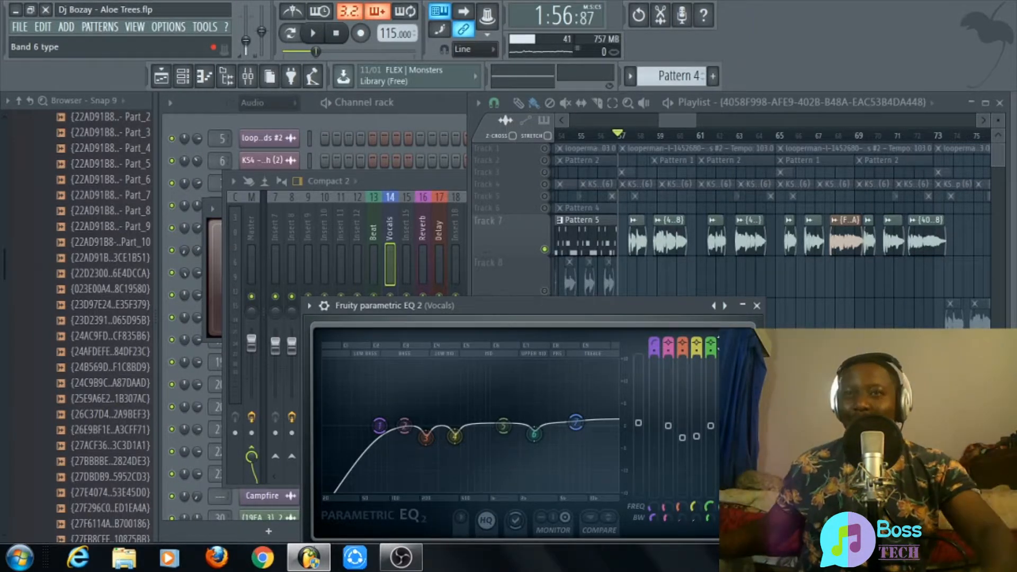
left_click(757, 306)
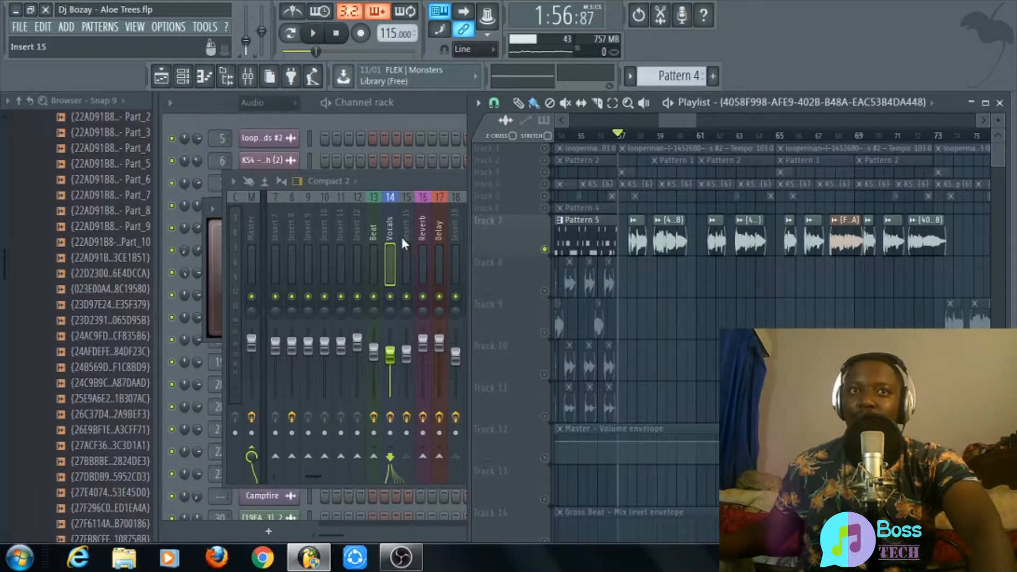
Examine the mda De-ess and Soundgoodizer settings on the Vocals mixer track.
left_click(406, 172)
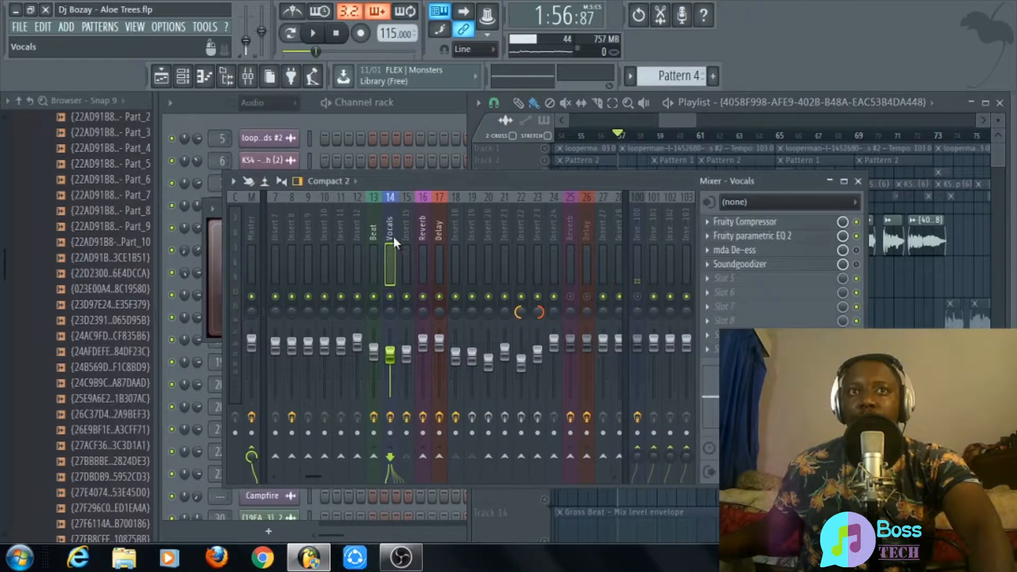
left_click(755, 256)
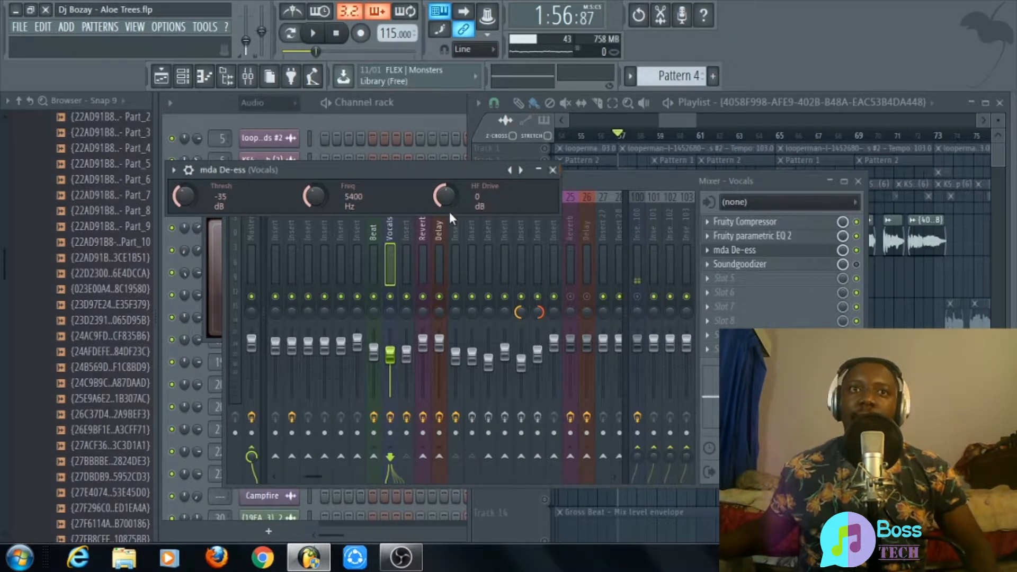
left_click(552, 170)
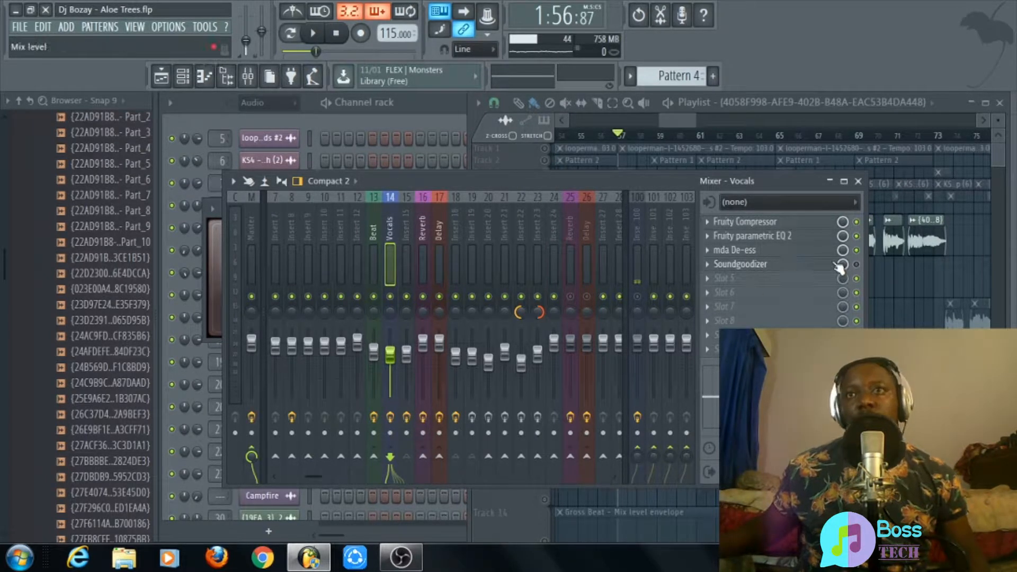
left_click(750, 264)
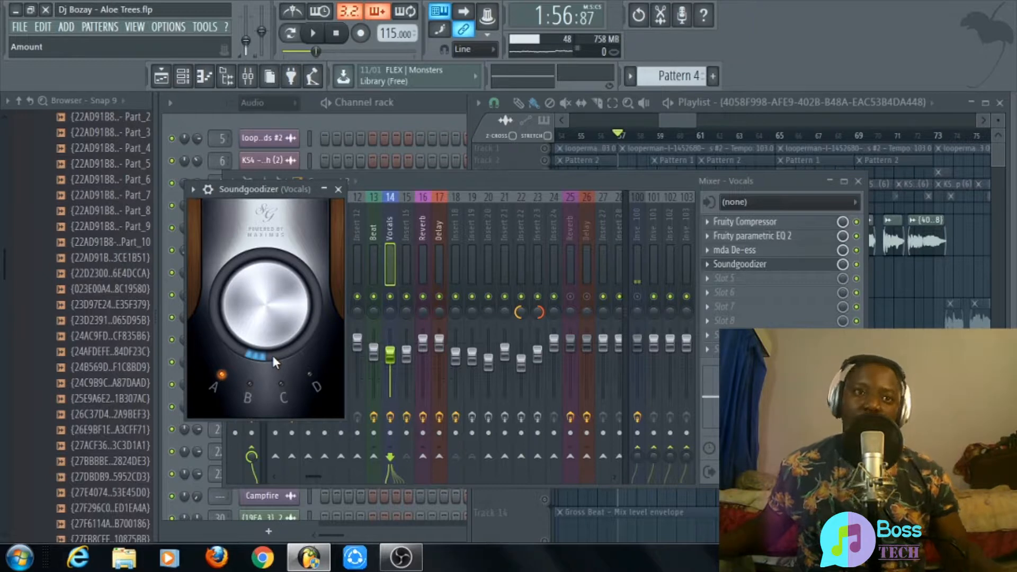
left_click(338, 189)
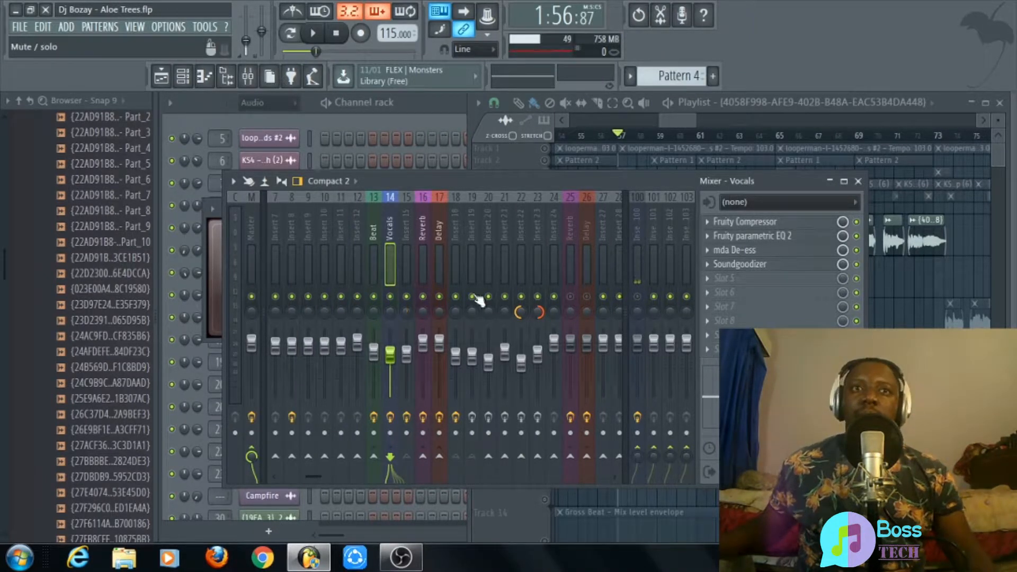
Play Track 7 from bar 57 and compare the vocals with the Vocals track's effects bypassed and enabled.
left_click(686, 119)
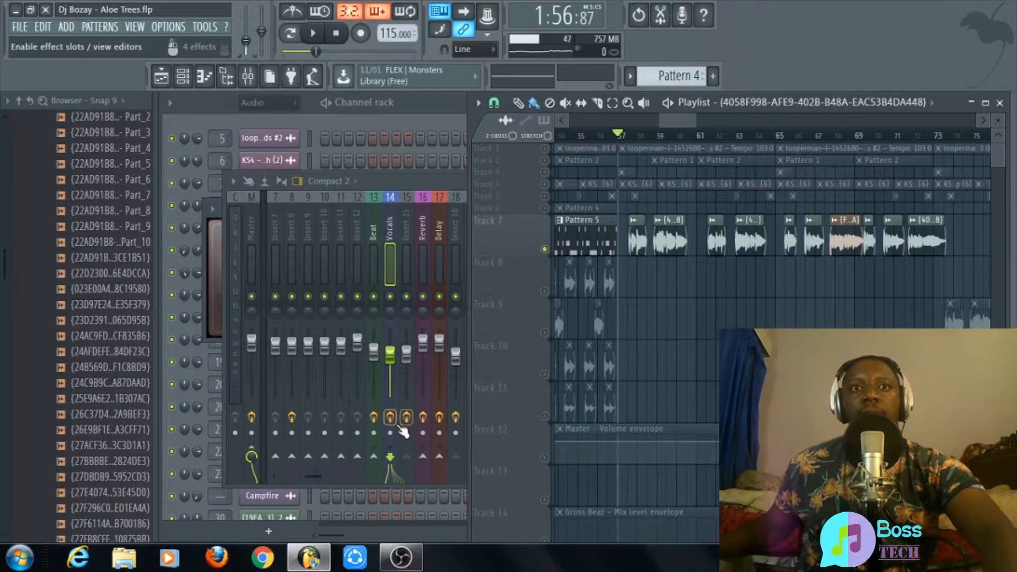
key("space")
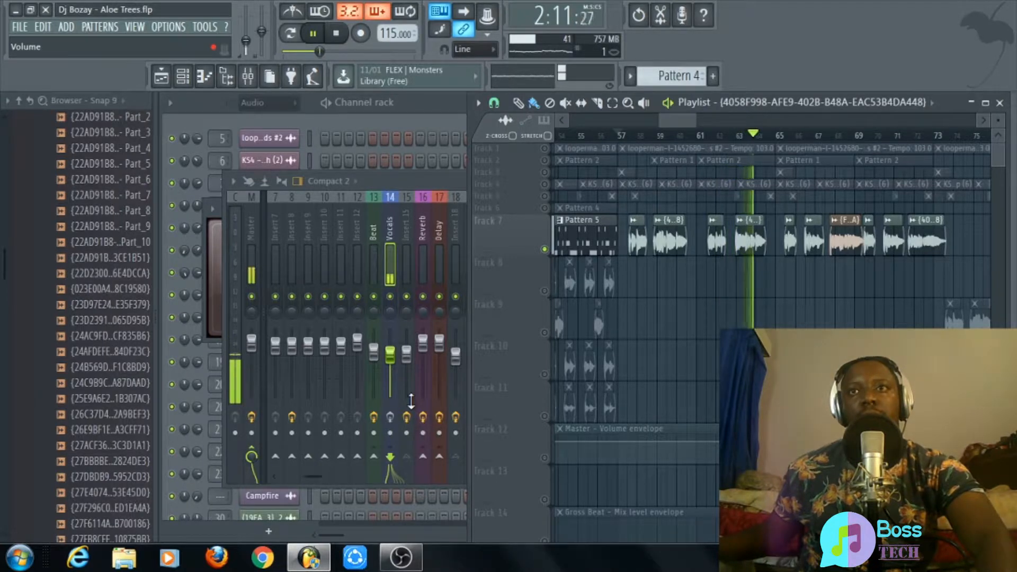
key("space")
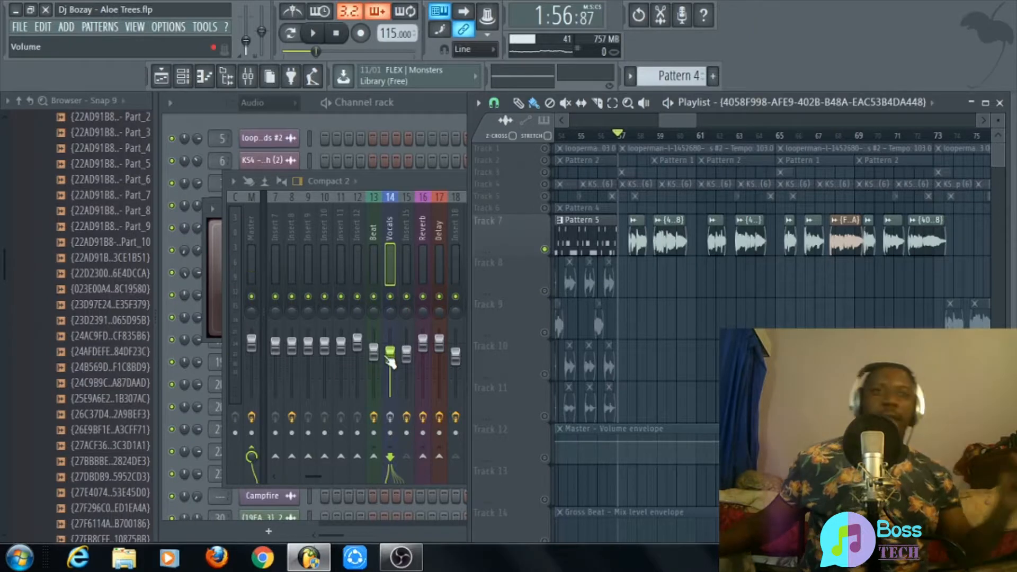
key("space")
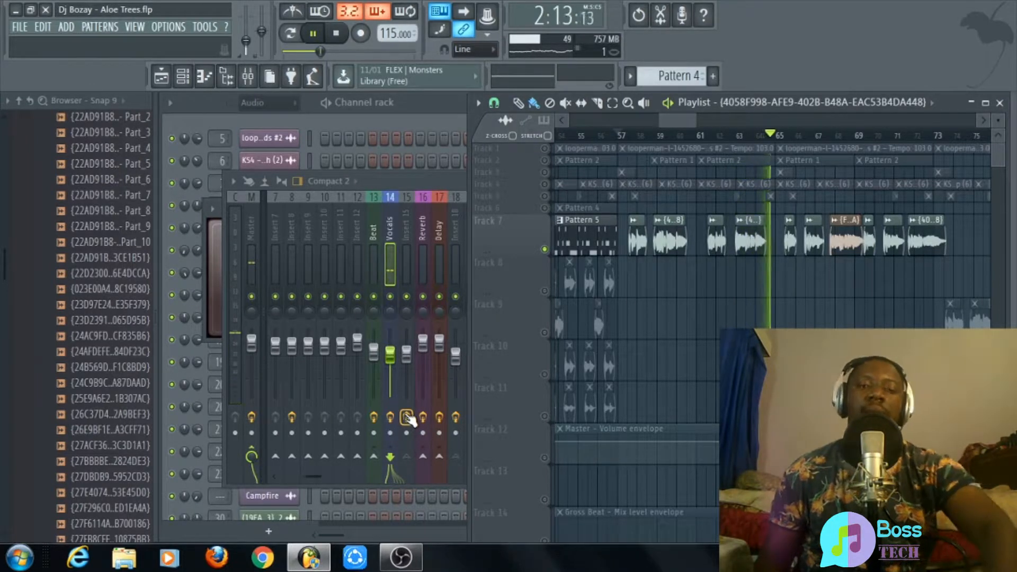
key("space")
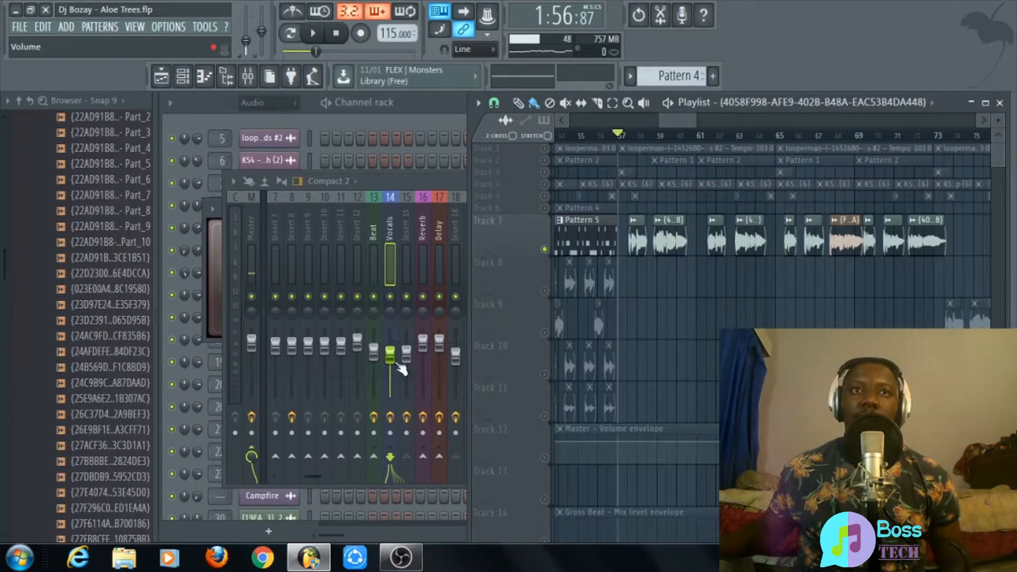
Check which mixer track the second vocal clip after bar 57 on Track 7 is assigned to.
left_click(388, 214)
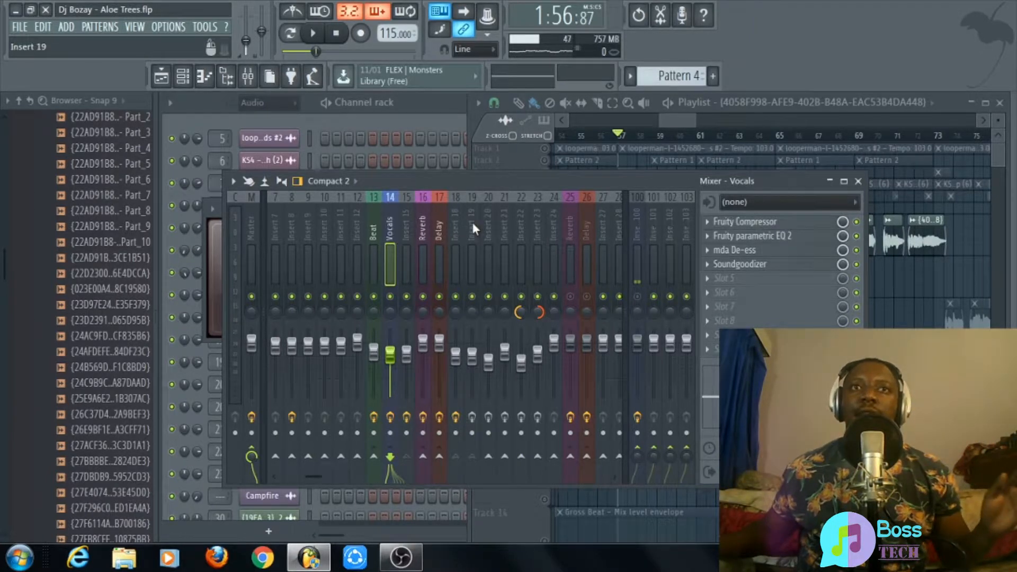
left_click(670, 116)
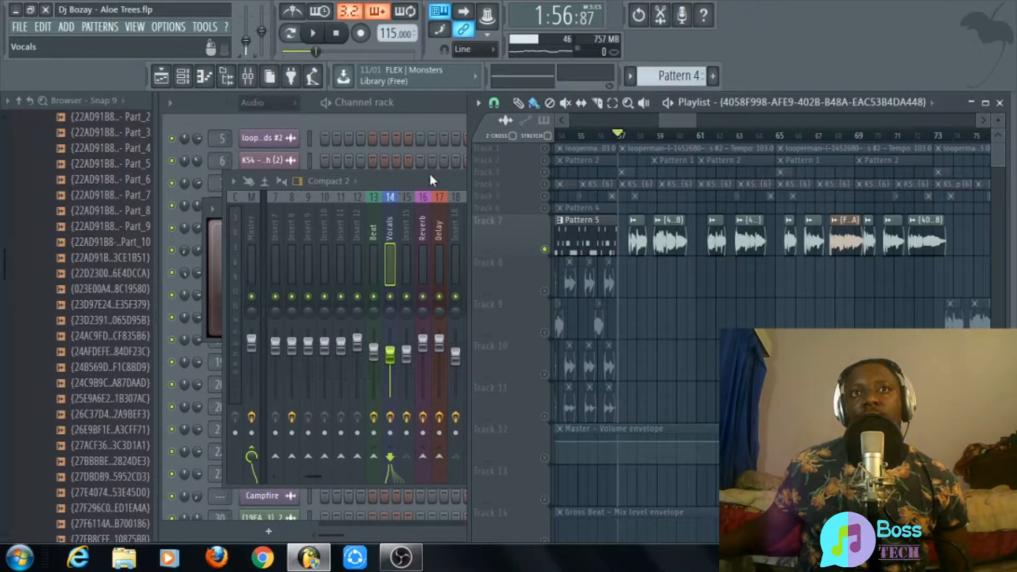
double_click(665, 238)
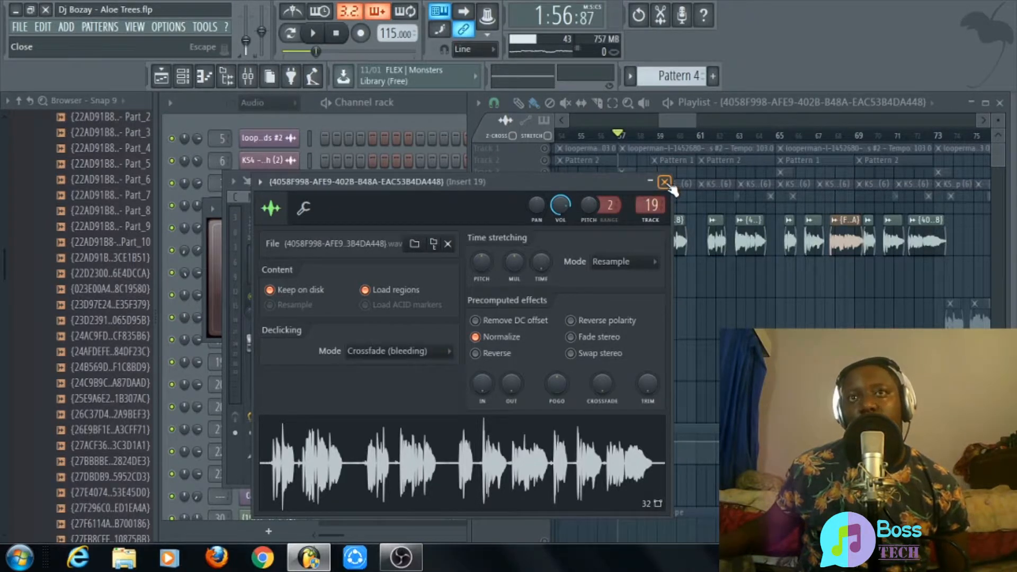
left_click(666, 183)
Examine the AutoTuneVST settings on mixer track Insert 19.
left_click(456, 179)
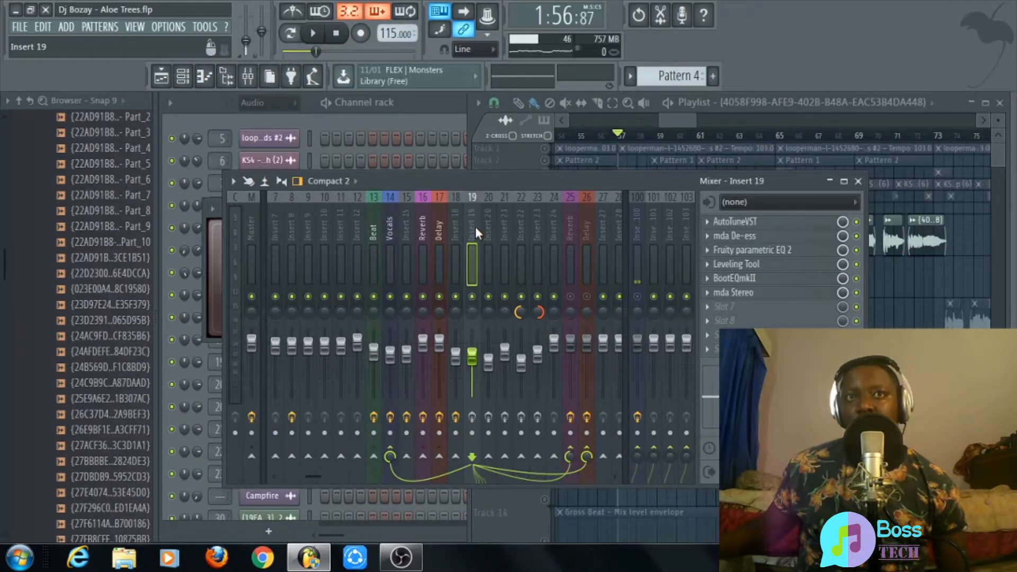
left_click(753, 226)
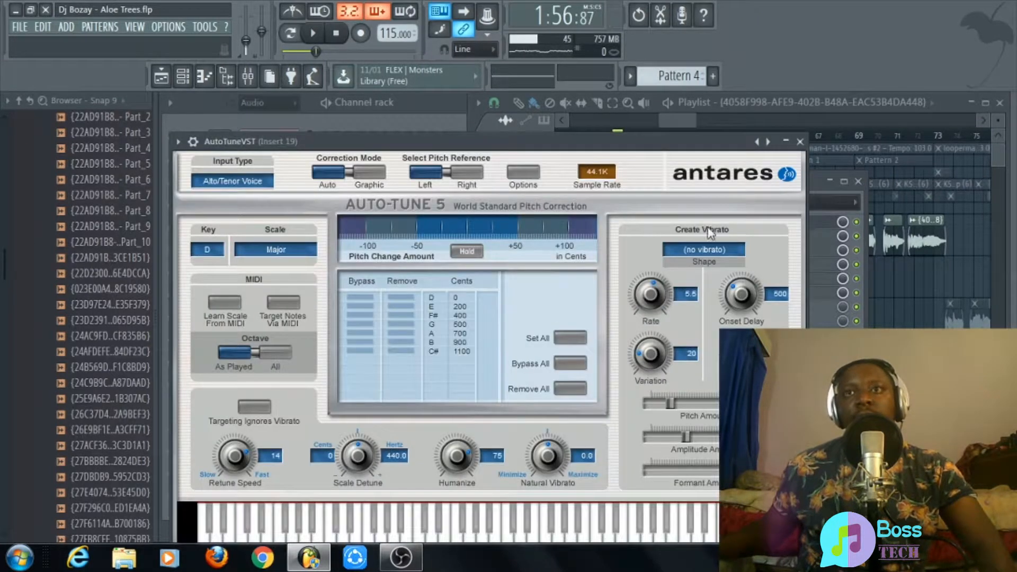
left_click(800, 142)
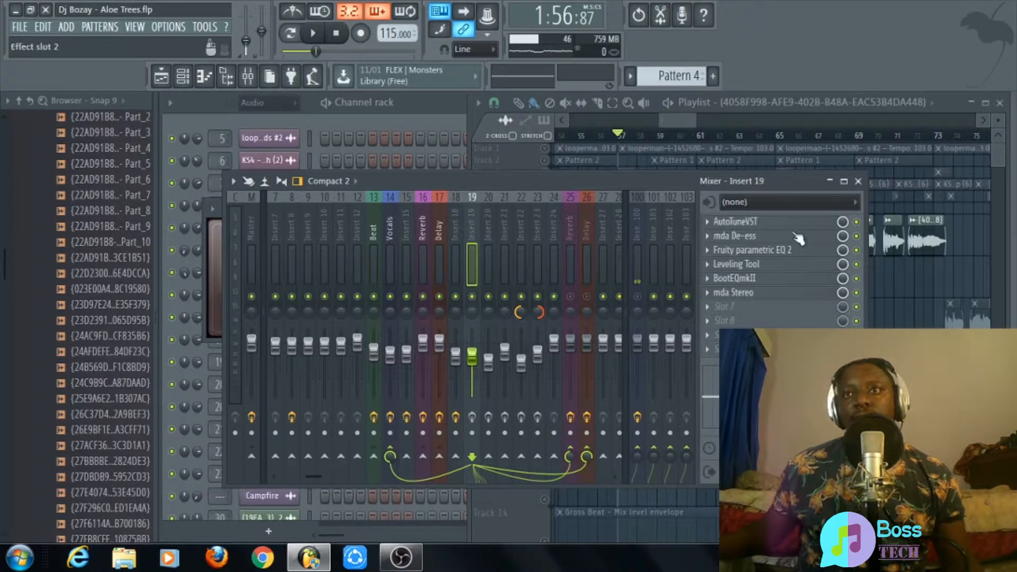
Enable the effects on Insert 19, but bypass mda Stereo, BootEQmkII, Leveling Tool, Fruity parametric EQ 2 and mda De-ess, keeping AutoTuneVST active.
left_click(472, 417)
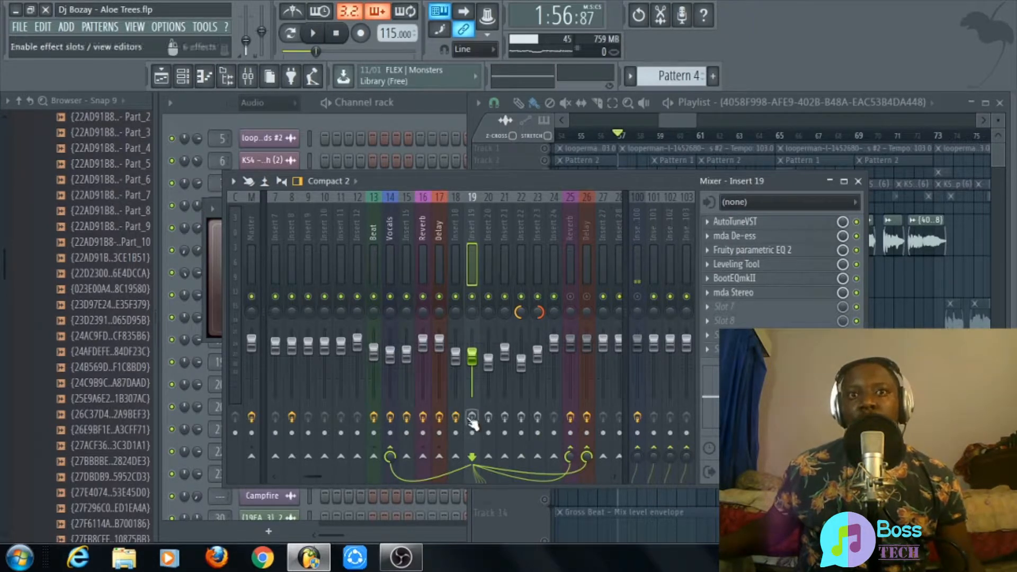
left_click(856, 293)
left_click(856, 278)
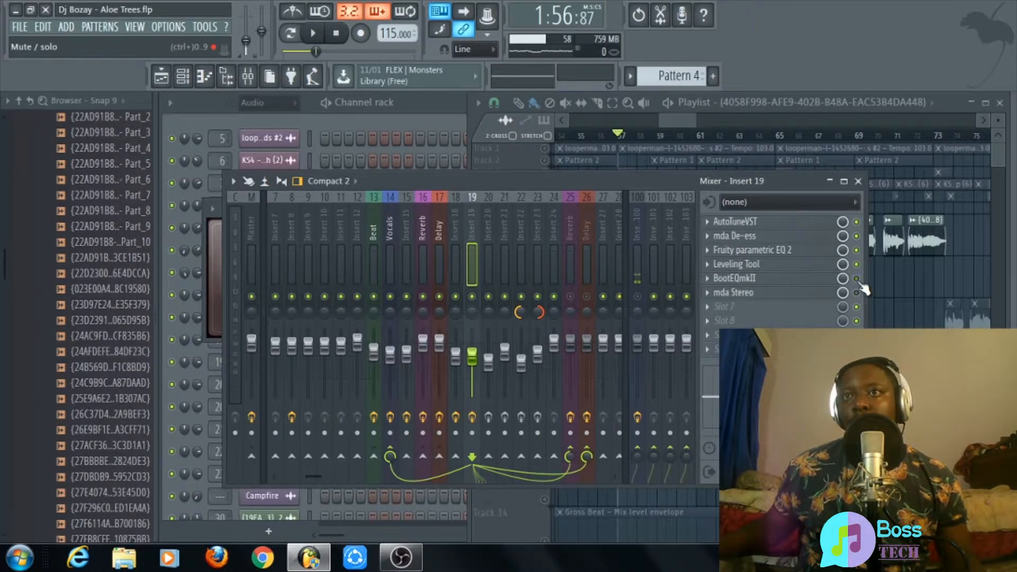
left_click(857, 265)
left_click(856, 250)
left_click(857, 236)
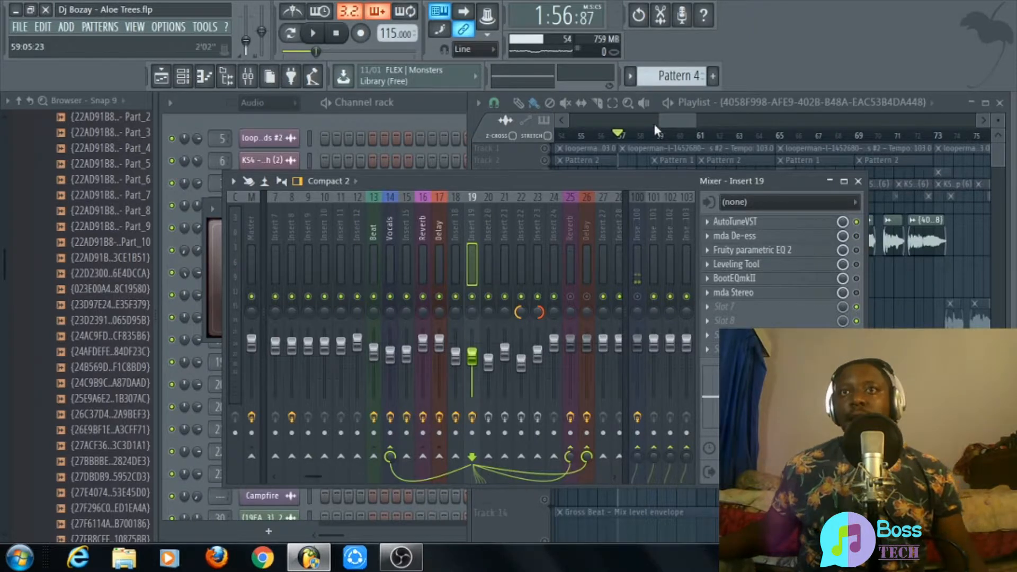
Play Track 7 from bar 57 to hear the vocals with only AutoTuneVST active on Insert 19.
left_click(670, 121)
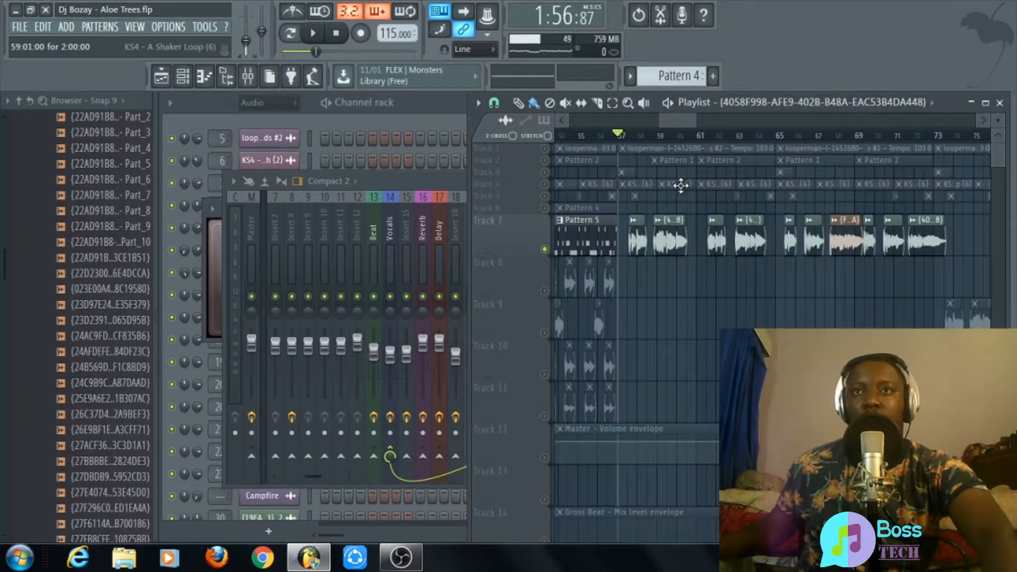
key("space")
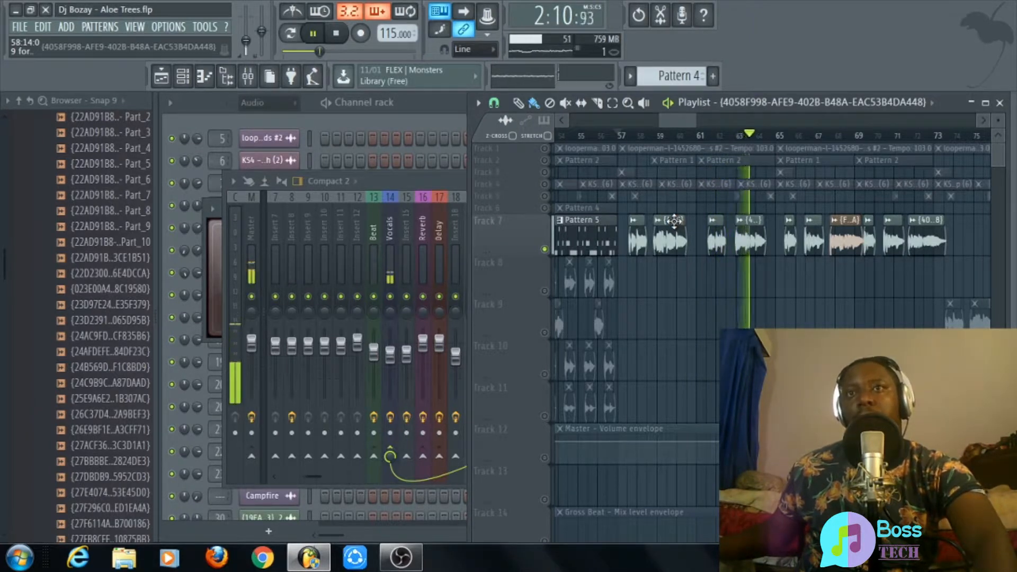
key("space")
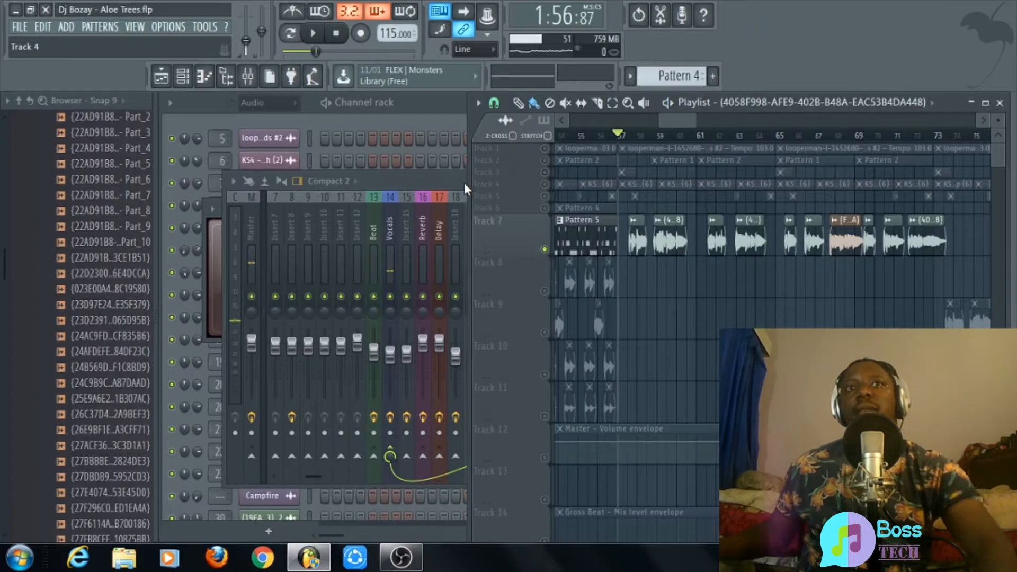
Examine the band settings of Fruity parametric EQ 2 on Insert 19.
left_click(464, 183)
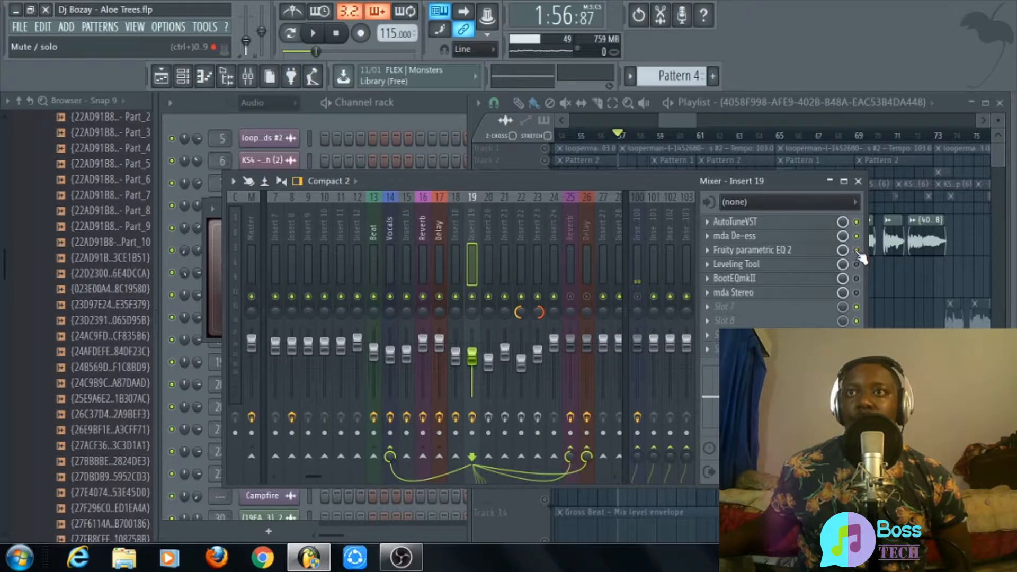
left_click(763, 252)
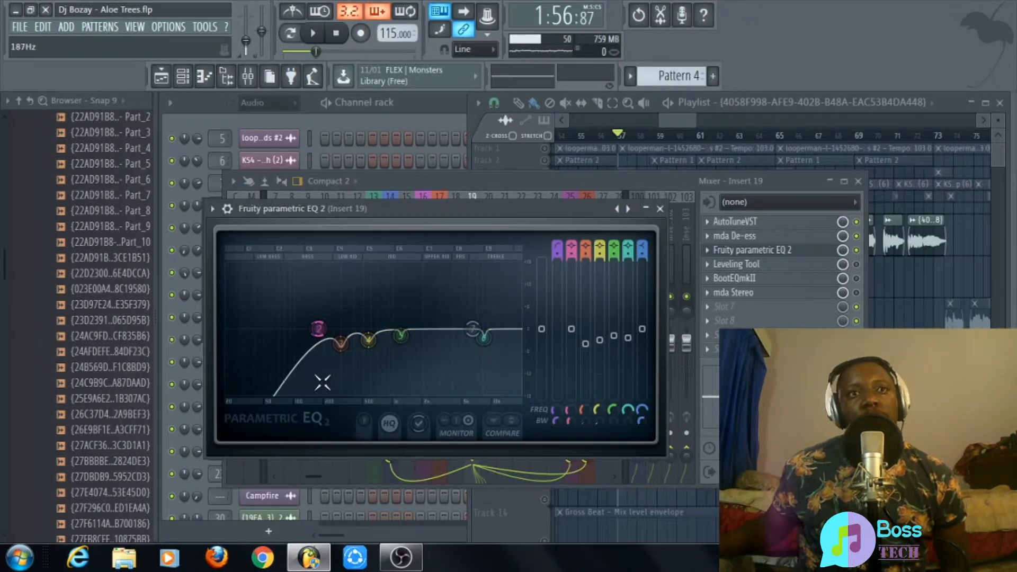
right_click(319, 330)
left_click(442, 214)
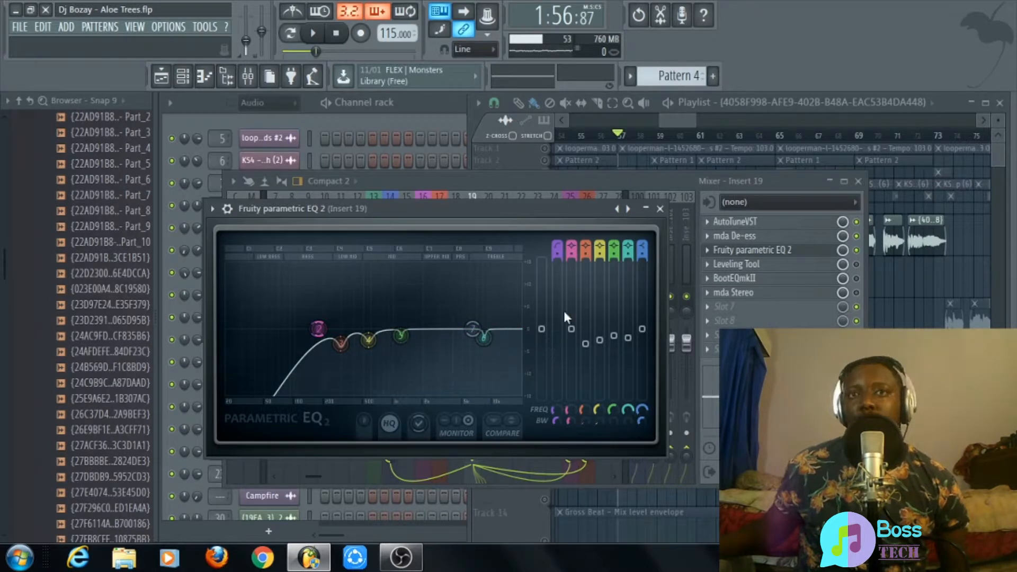
left_click(659, 209)
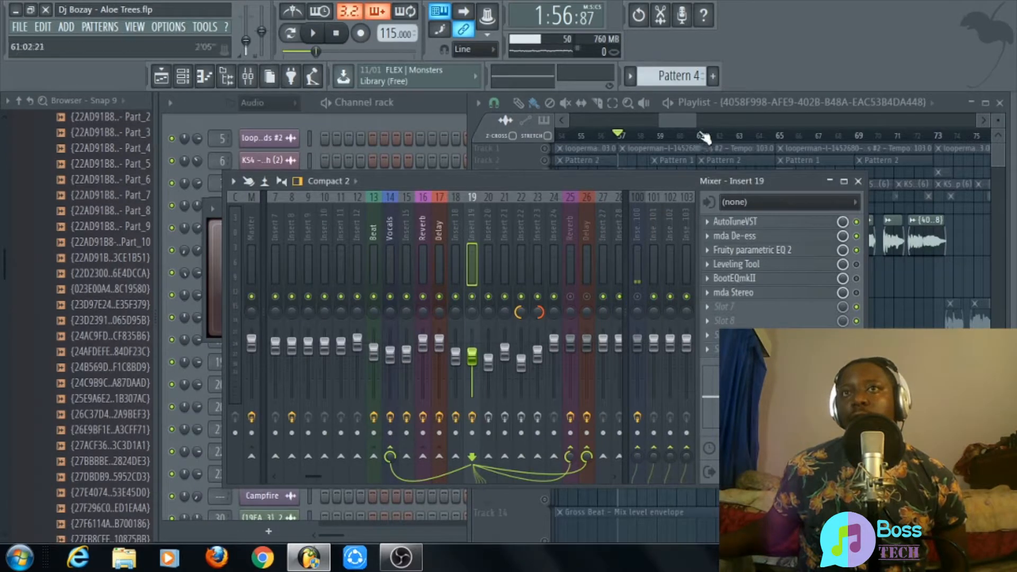
Play the Track 7 vocals from bar 57 and toggle Fruity parametric EQ 2 on Insert 19 to compare the sound.
left_click(688, 160)
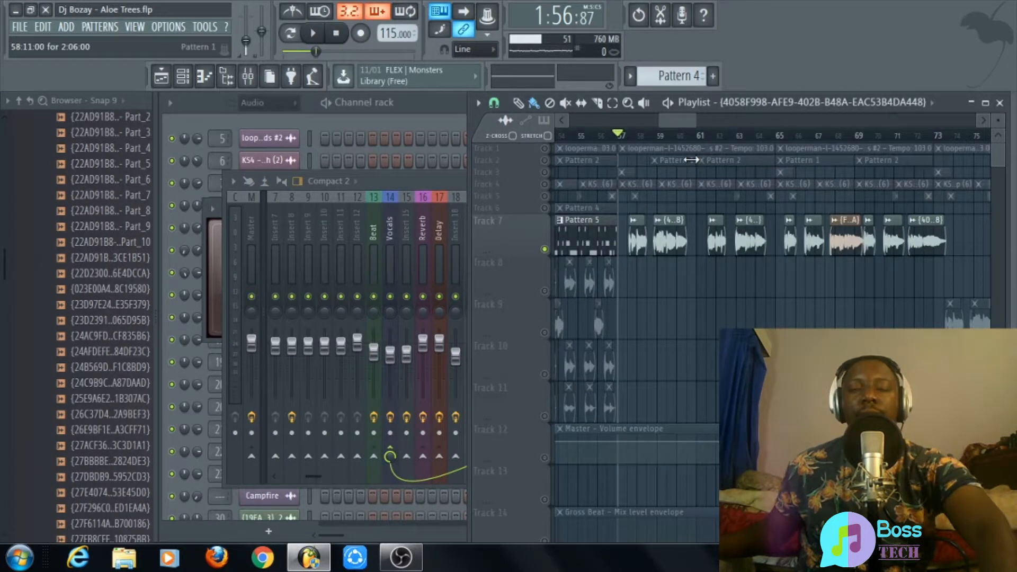
left_click(428, 183)
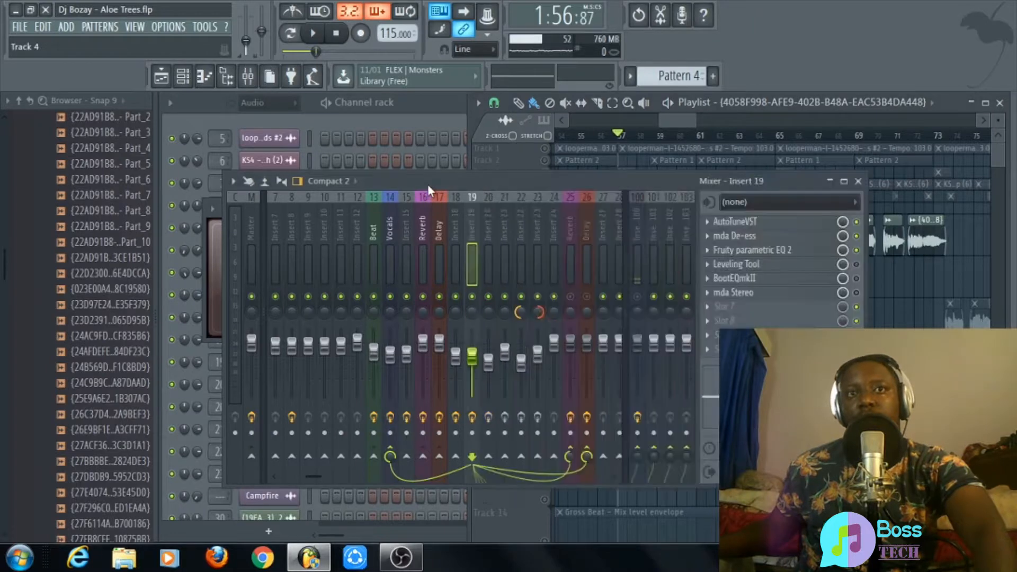
key("space")
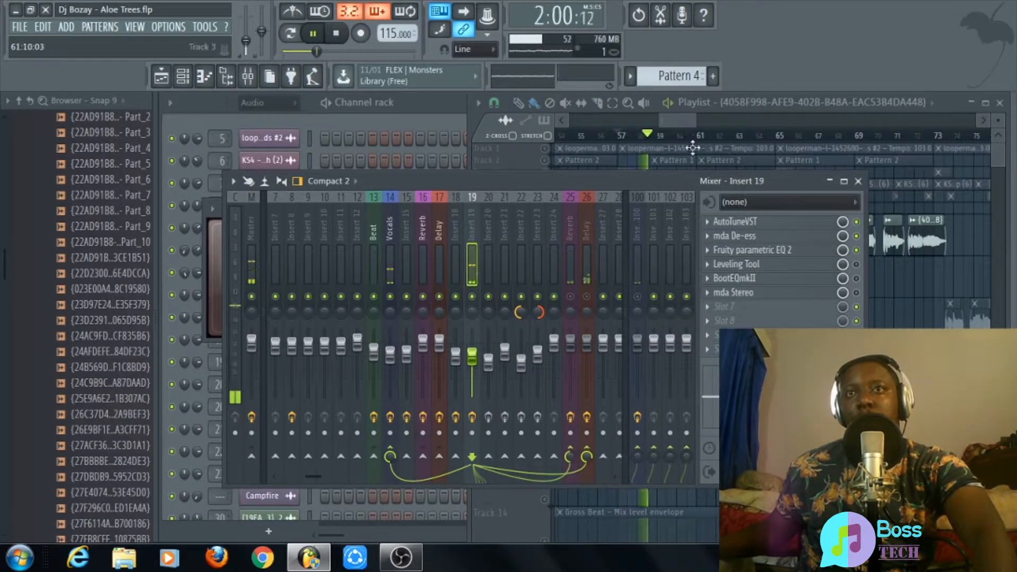
left_click(857, 251)
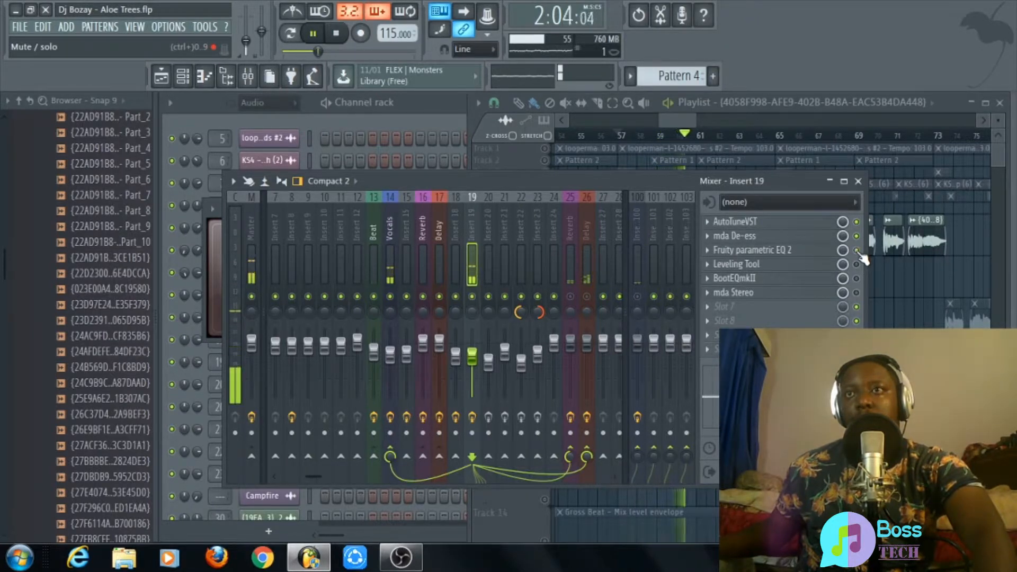
left_click(857, 251)
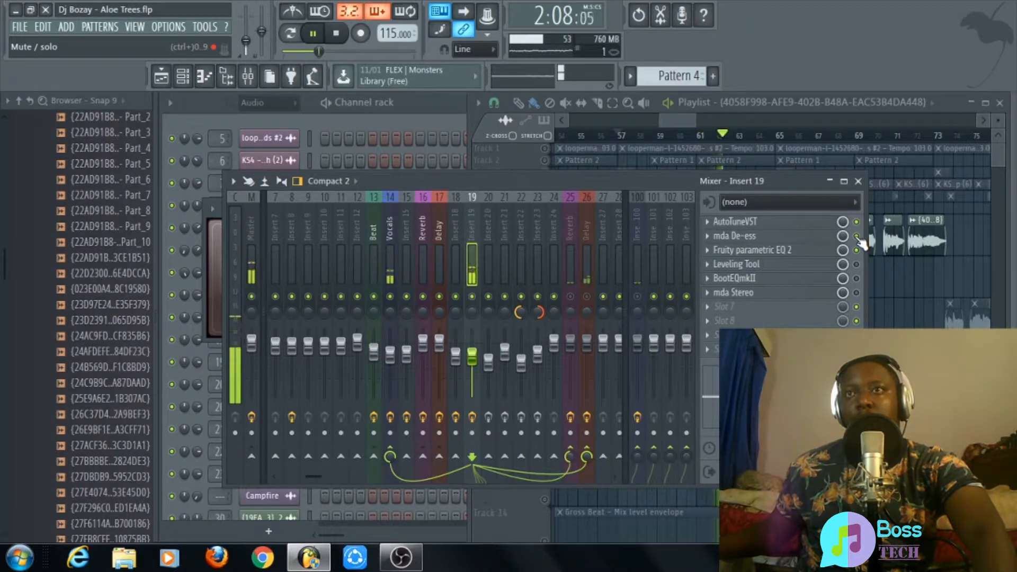
key("space")
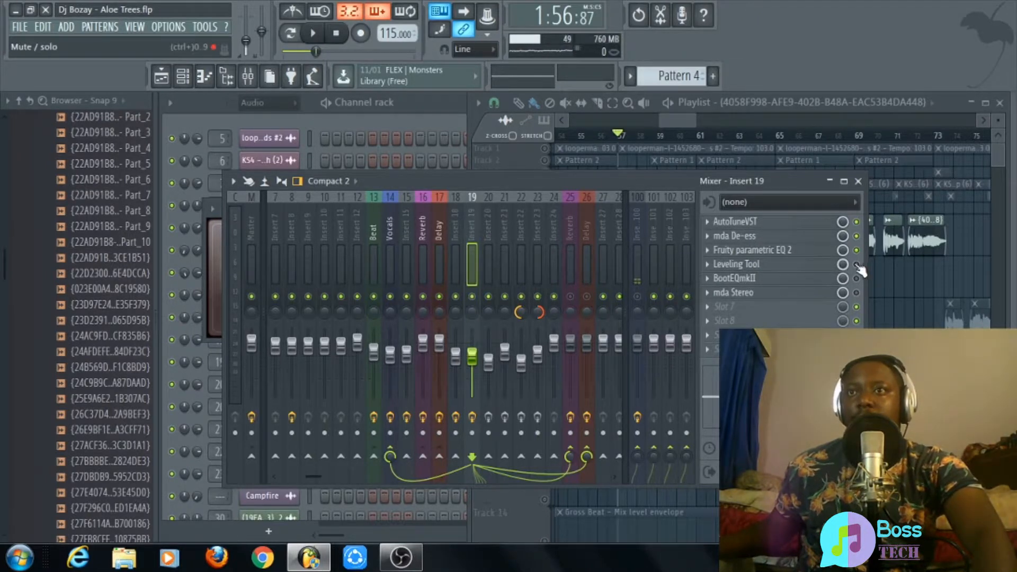
Review the Leveling Tool settings on Insert 19 and play the vocals from bar 57 with the effect enabled.
left_click(749, 265)
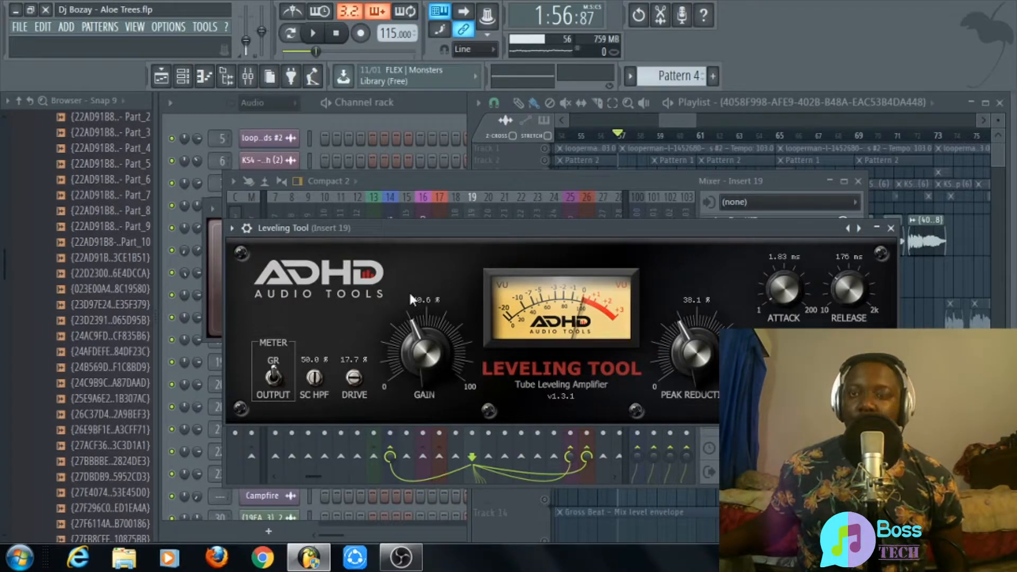
key("Escape")
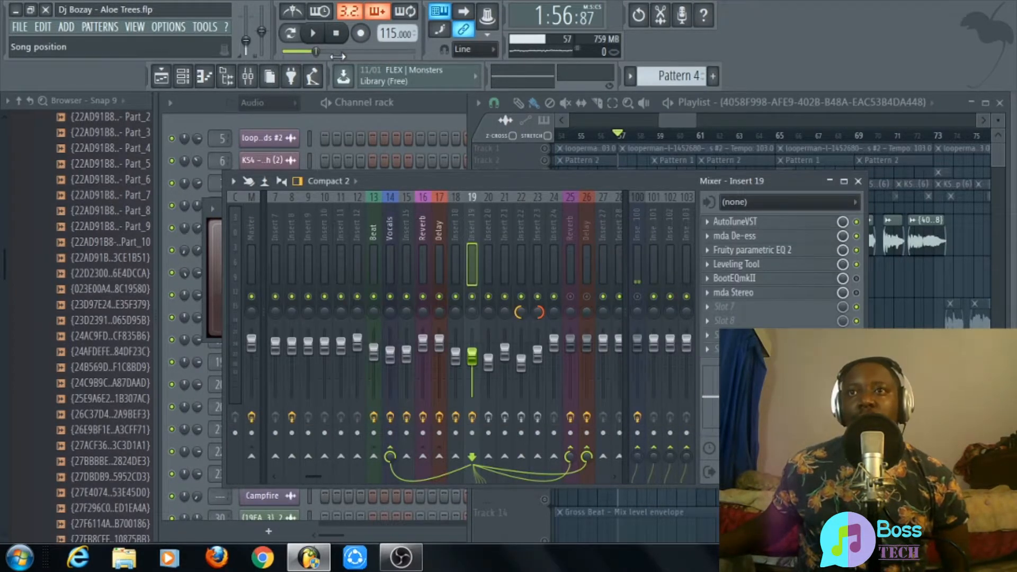
left_click(316, 35)
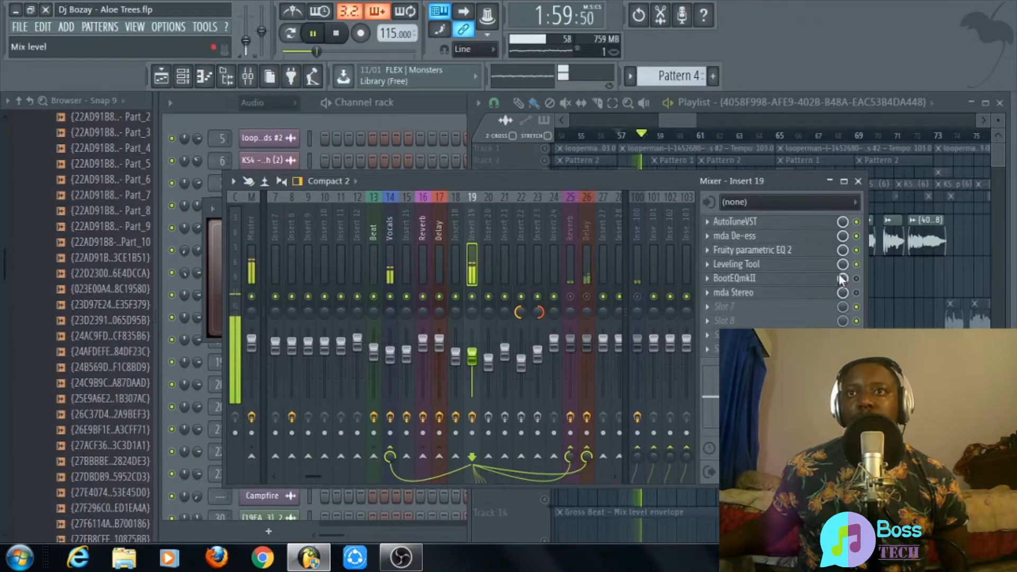
left_click(857, 265)
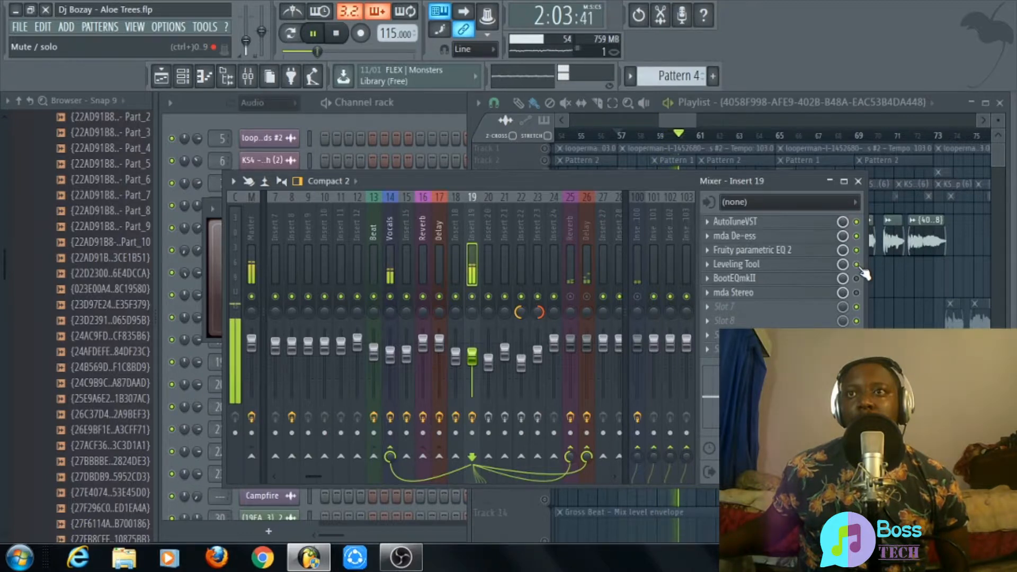
left_click(311, 35)
left_click(336, 33)
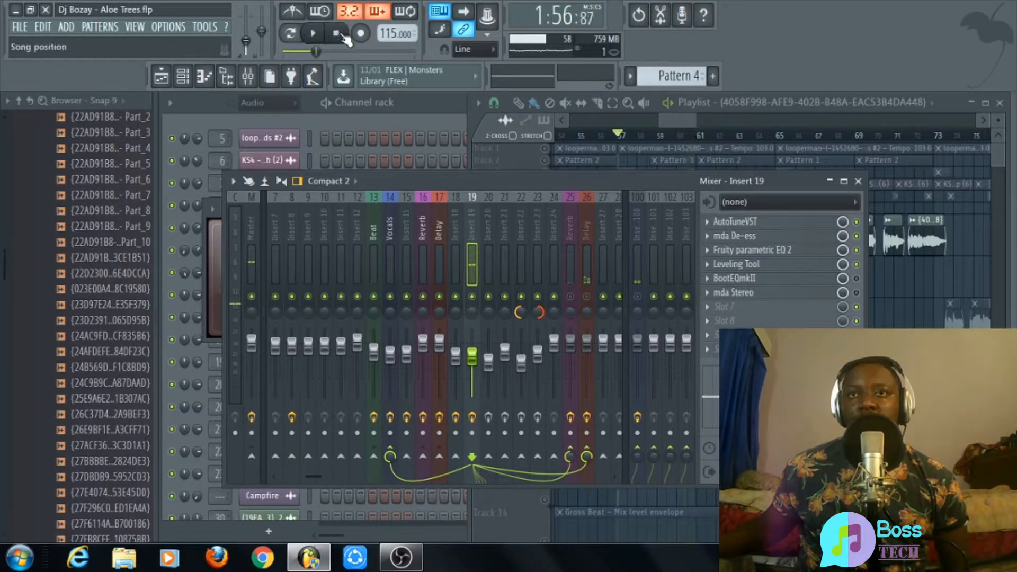
Examine the BootEQmkII equalizer and drive settings on Insert 19.
left_click(783, 279)
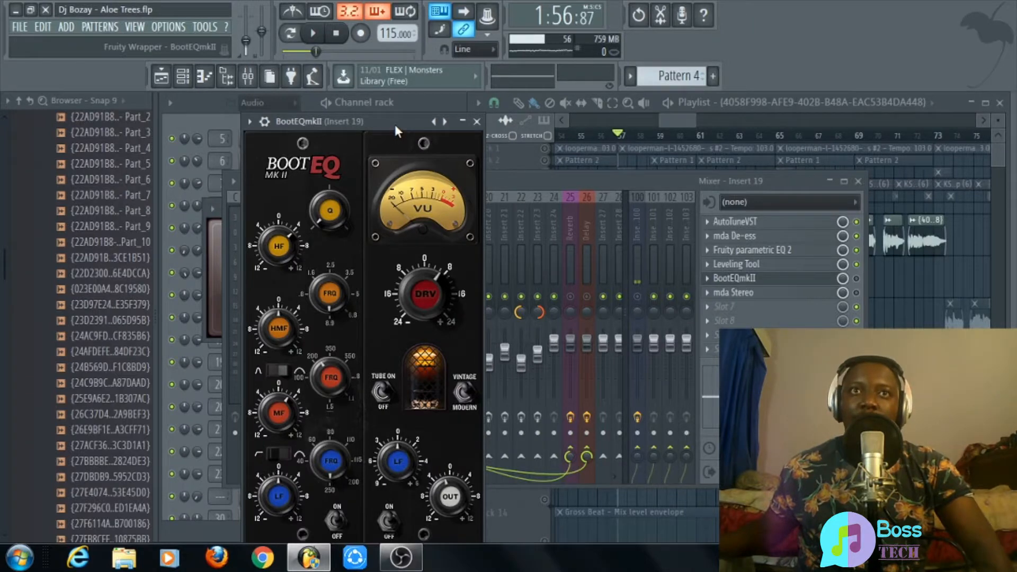
left_click_drag(394, 126, 398, 106)
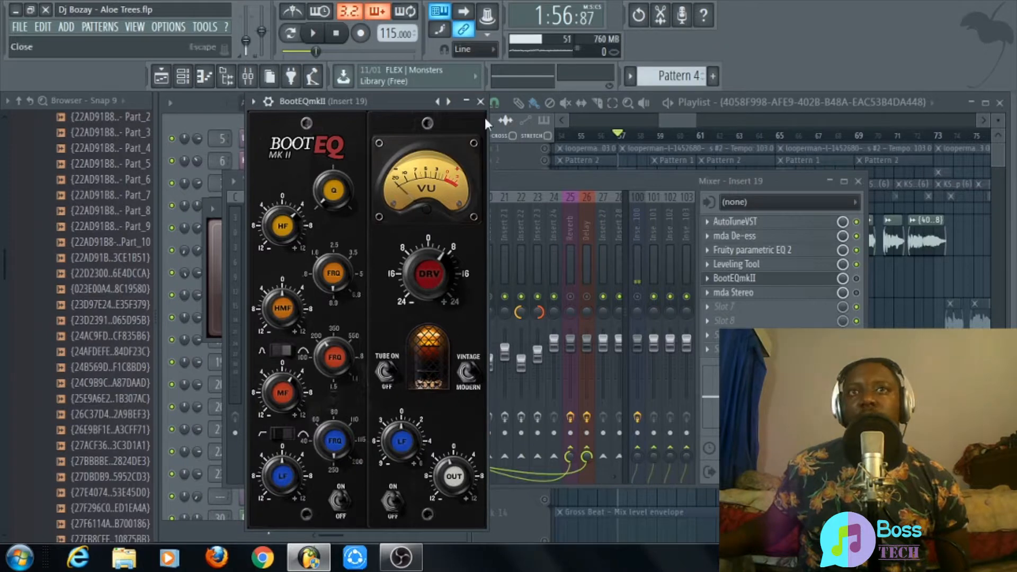
left_click(480, 102)
Enable BootEQmkII and mda Stereo on Insert 19 and review the mda Stereo settings.
left_click(856, 292)
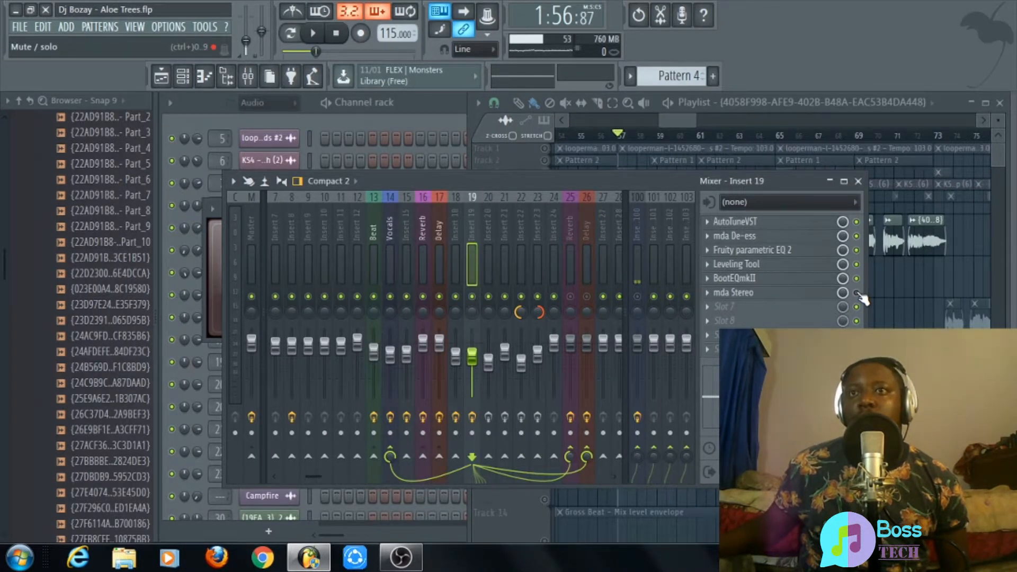
left_click(788, 299)
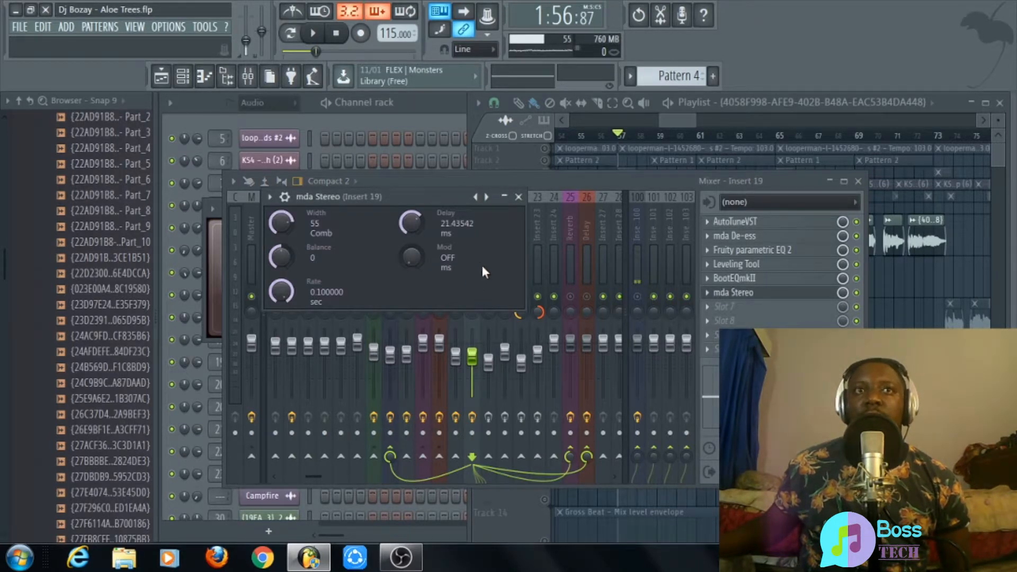
left_click(518, 197)
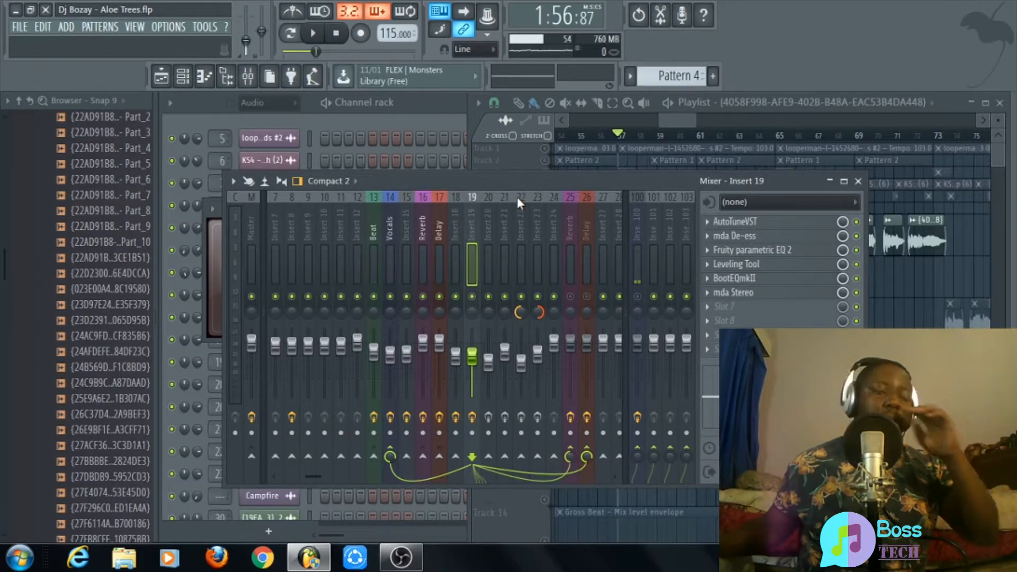
Play the vocals from bar 57 with the complete Insert 19 effect chain active.
left_click(677, 116)
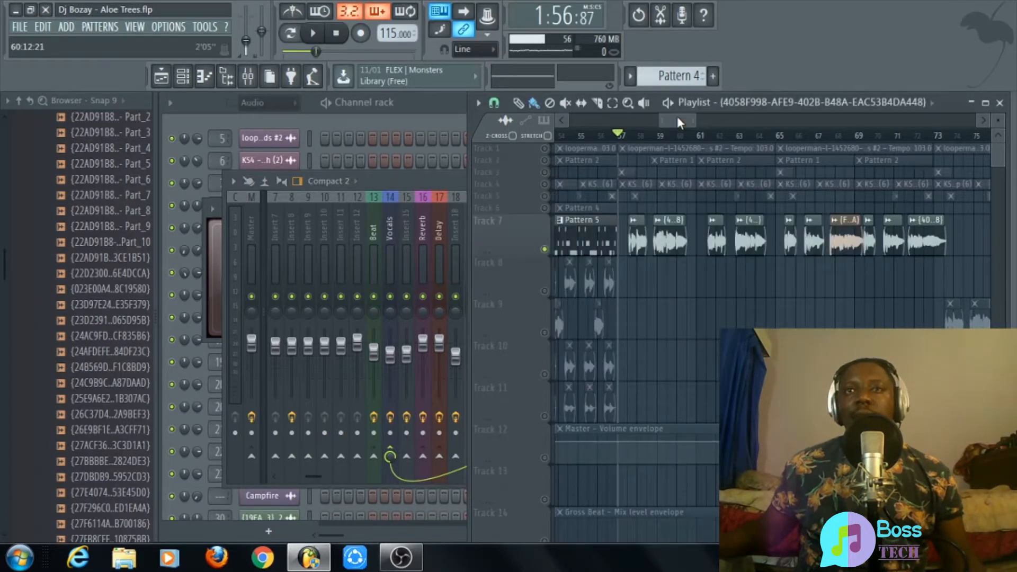
left_click(453, 185)
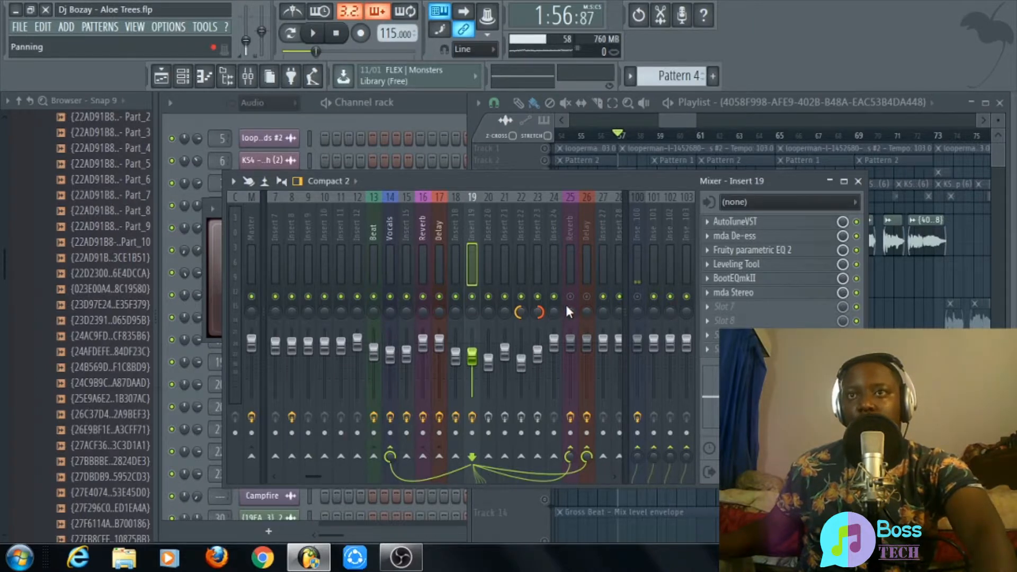
key("space")
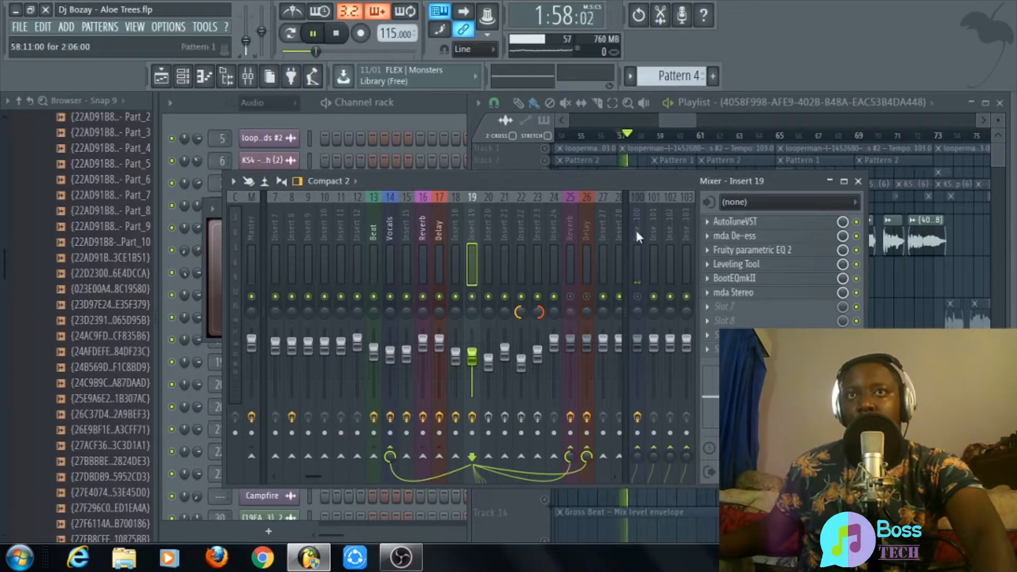
left_click(687, 120)
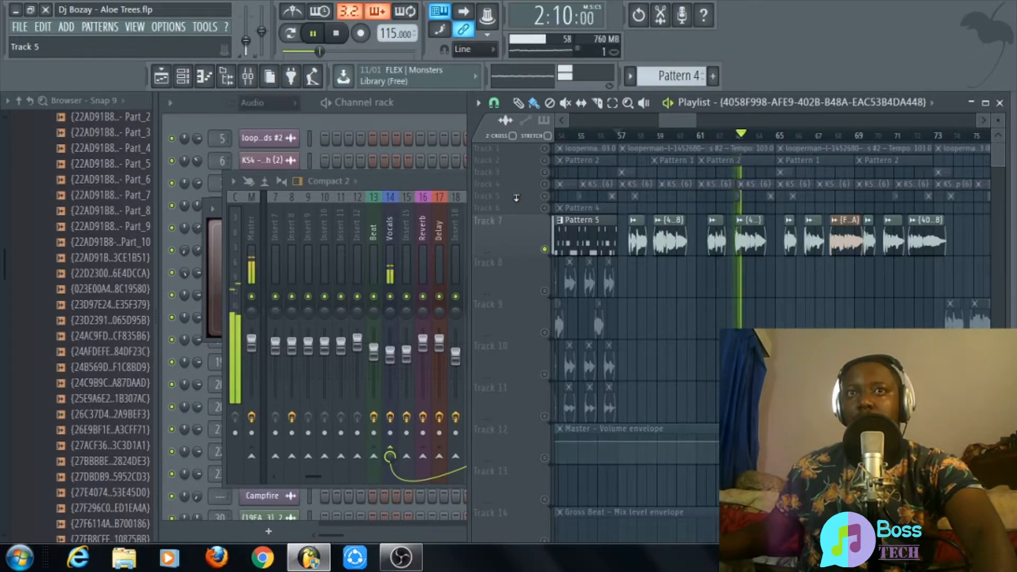
left_click(456, 186)
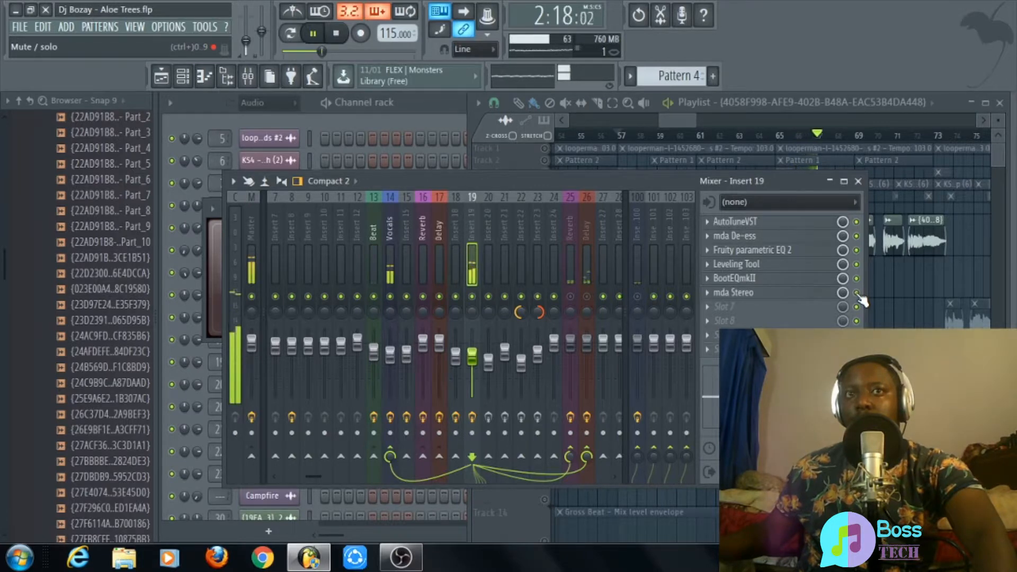
key("space")
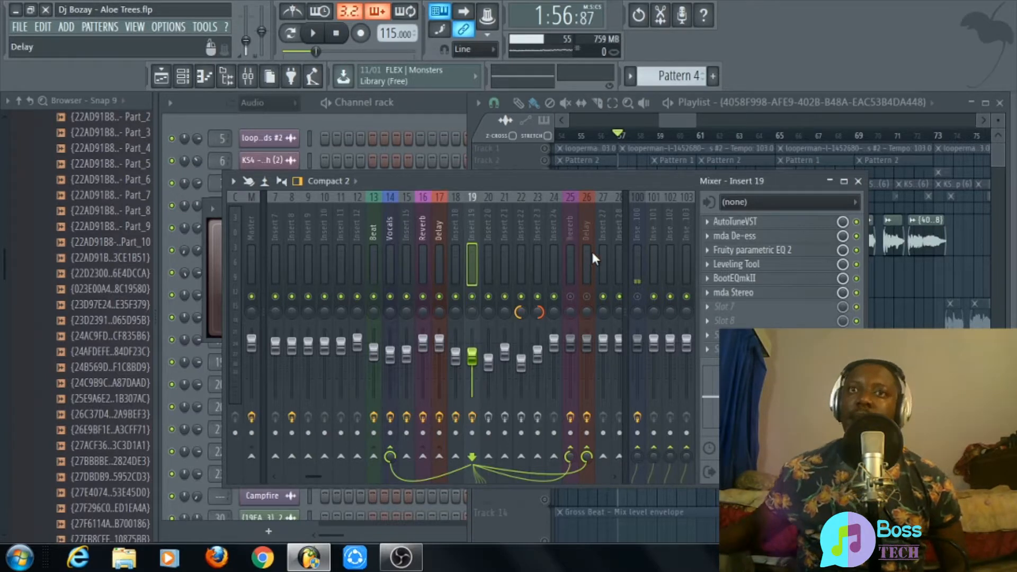
Unmute the Delay and Reverb send tracks, mixer tracks 26 and 25, and select the Reverb track.
left_click(586, 297)
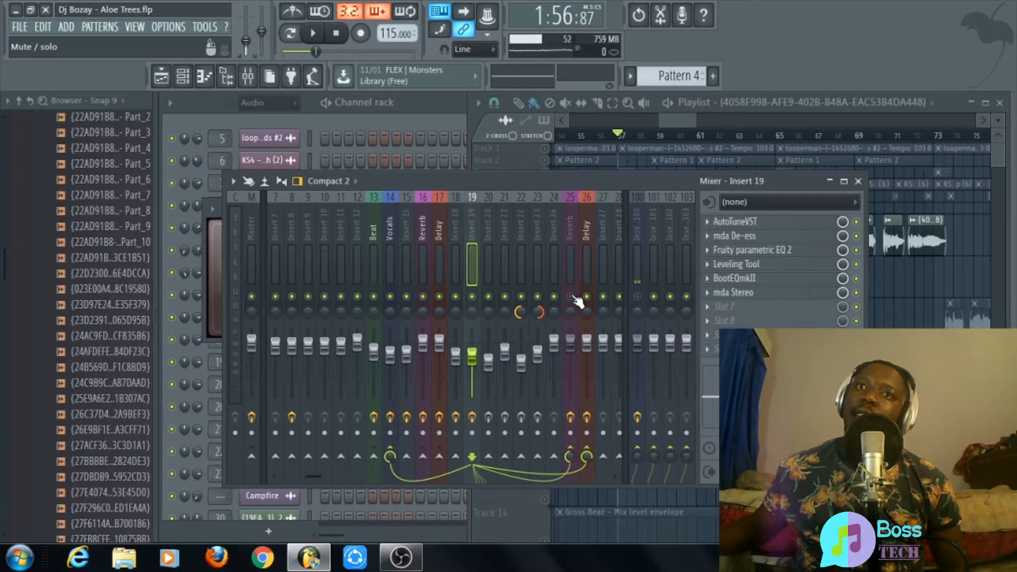
left_click(572, 297)
left_click(572, 229)
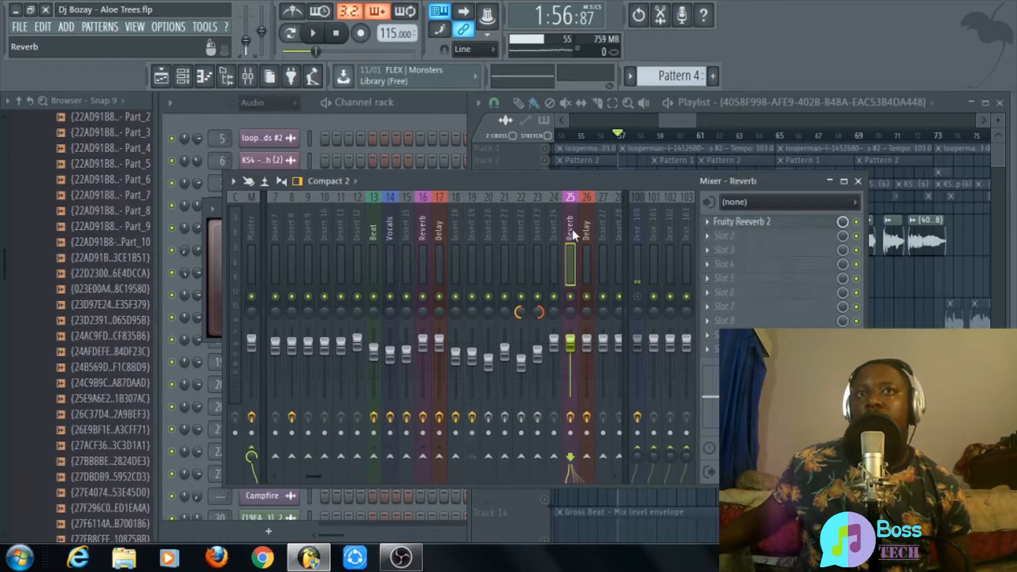
Examine the Fruity Reeverb 2 settings on the Reverb track and the plugins available for its second effect slot.
left_click(742, 222)
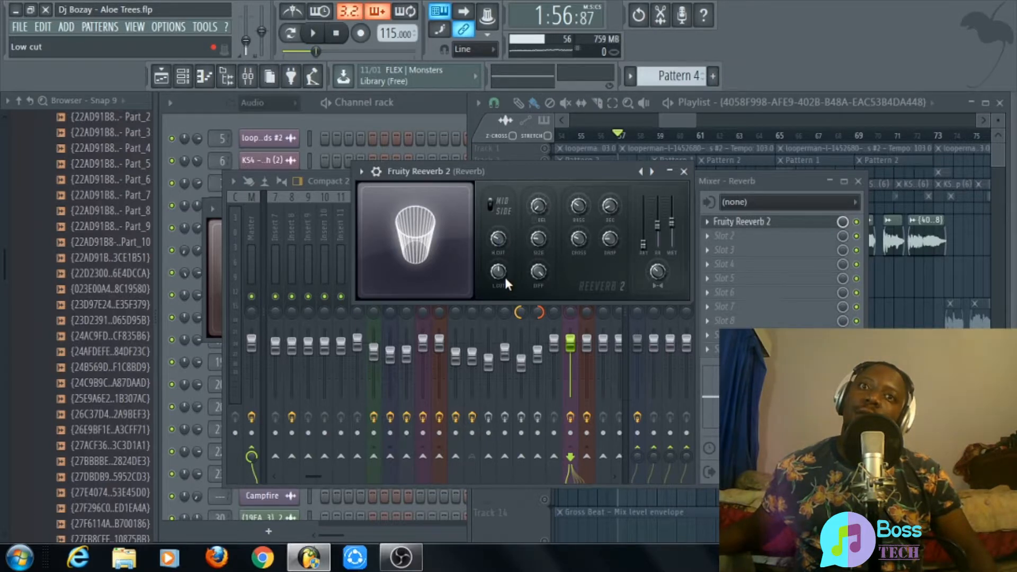
left_click(683, 171)
left_click(723, 236)
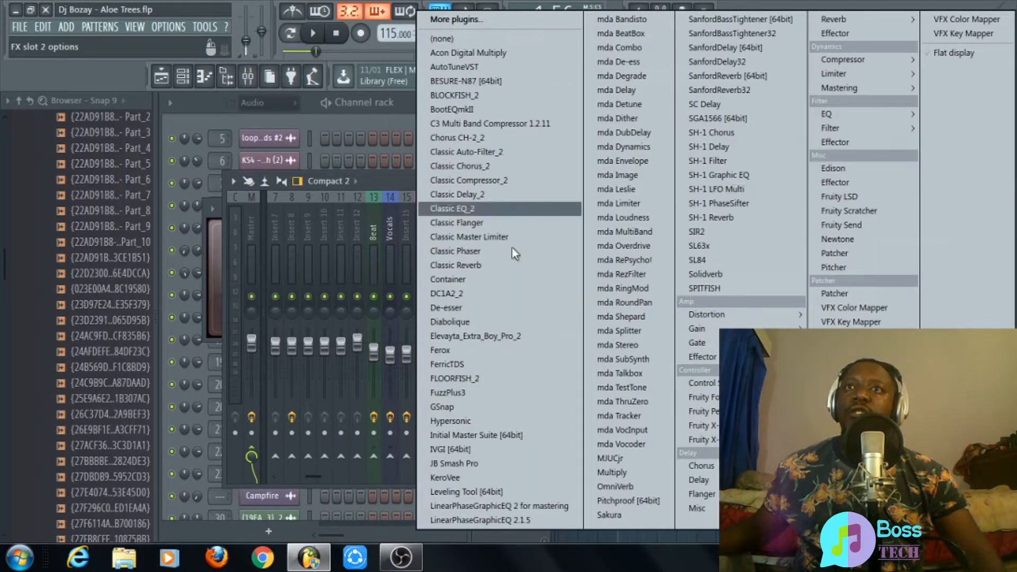
left_click(390, 183)
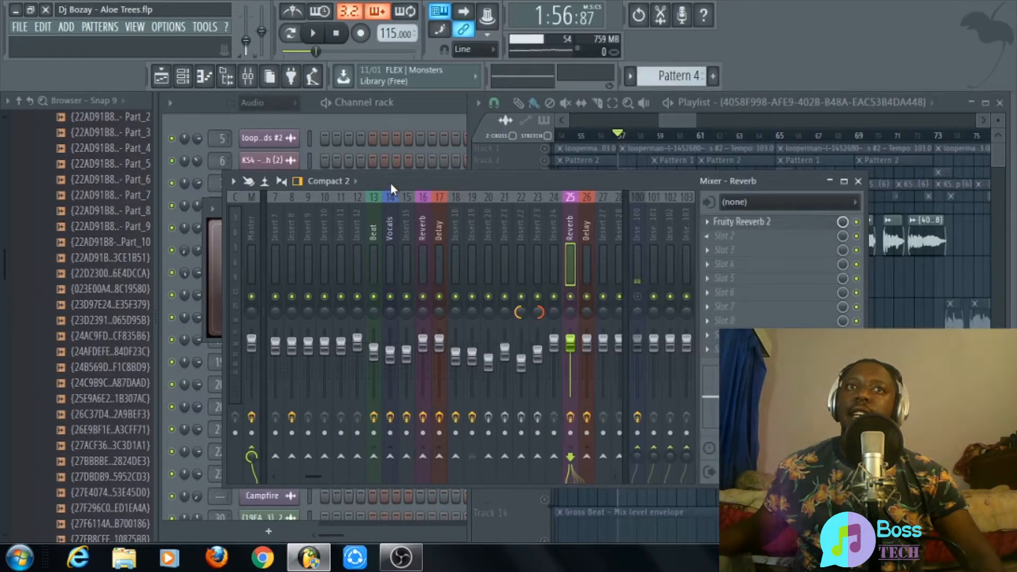
left_click(744, 223)
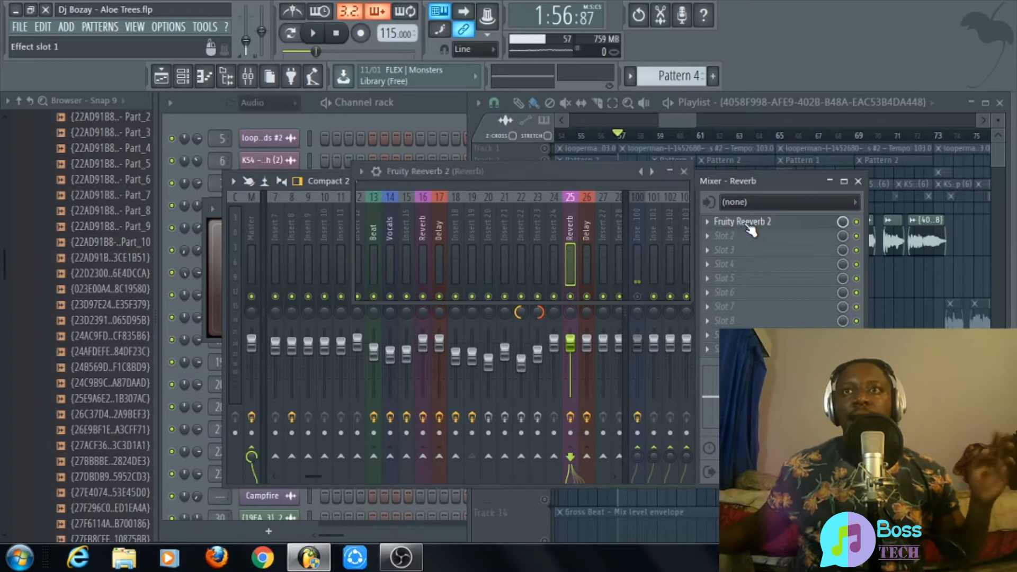
left_click(682, 172)
Examine Fruity delay 2 on Delay track 26, including the step presets for its delay time.
left_click(587, 233)
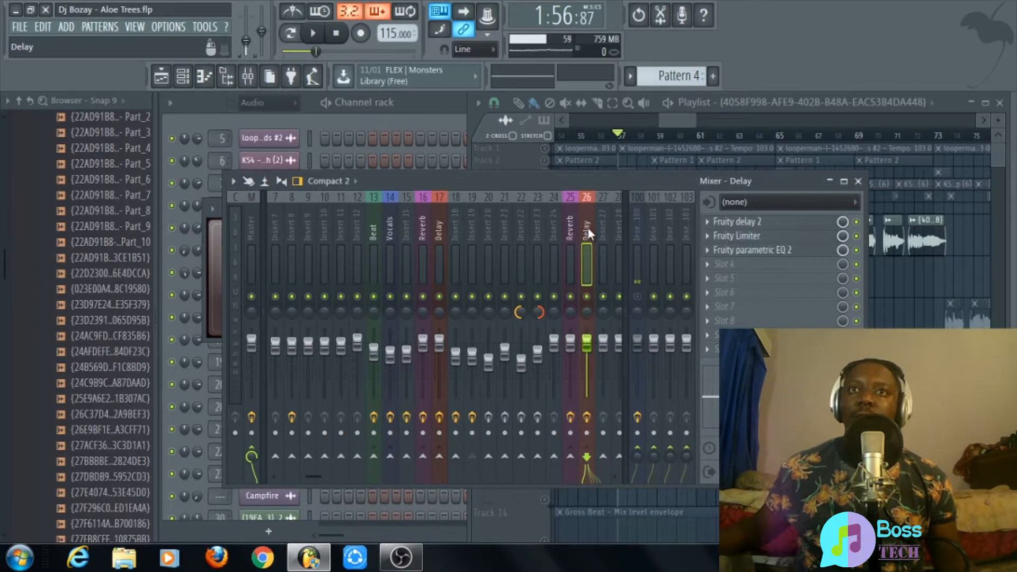
left_click(779, 250)
left_click(736, 287)
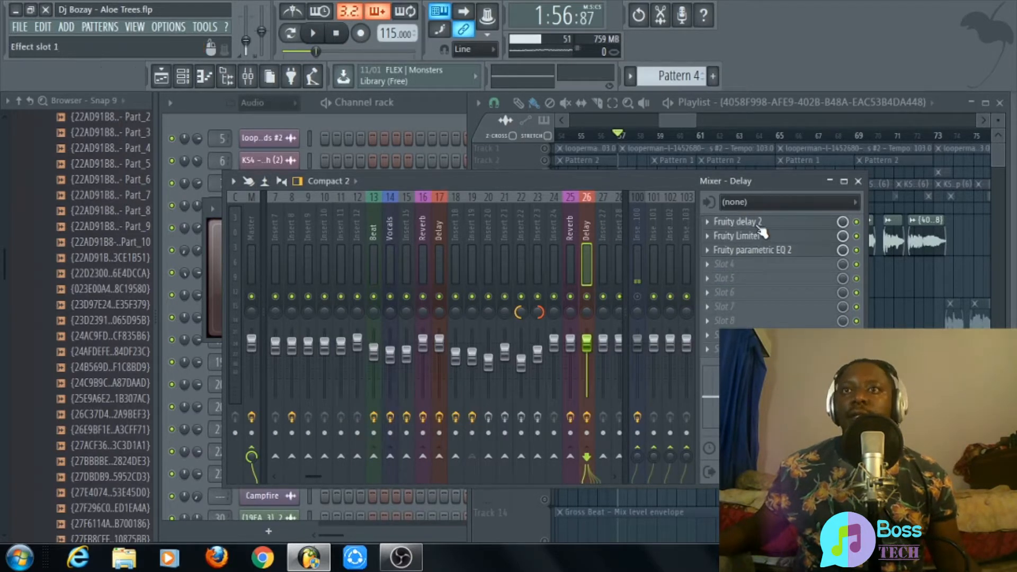
left_click(741, 221)
right_click(398, 289)
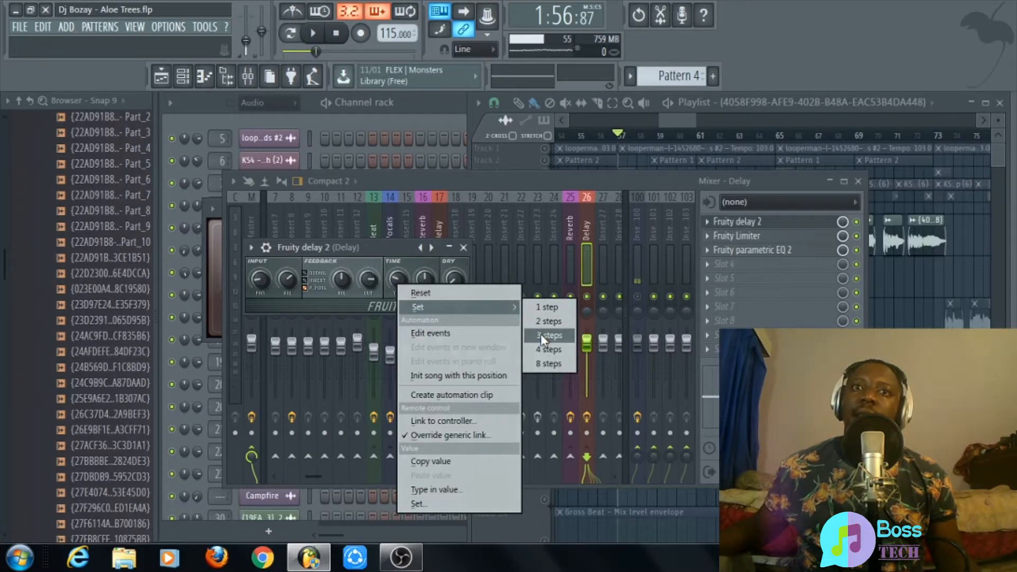
left_click(353, 302)
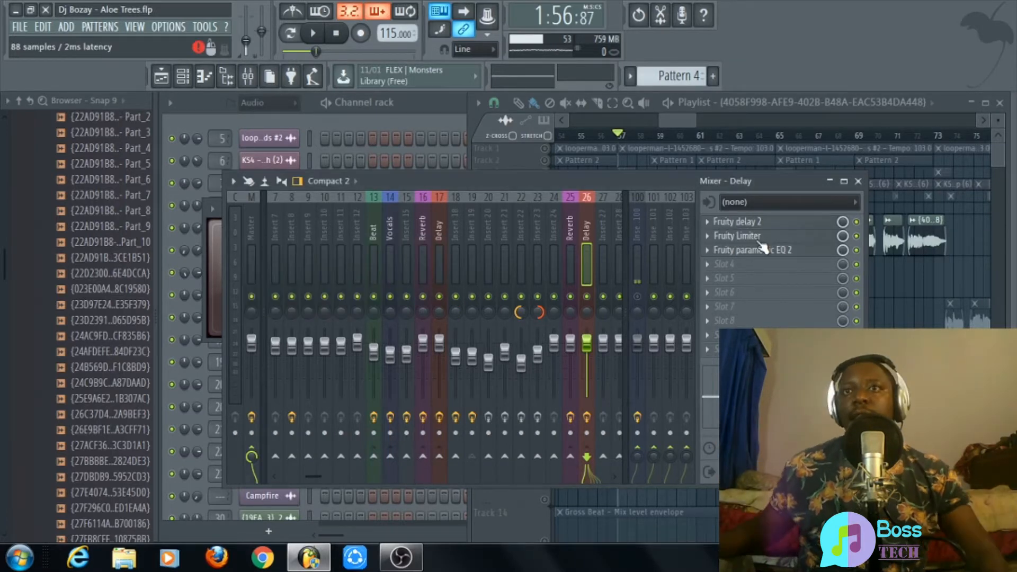
Examine Fruity Limiter and the Fruity parametric EQ 2 curve on the Delay track, and return to the playlist.
left_click(761, 238)
left_click(682, 265)
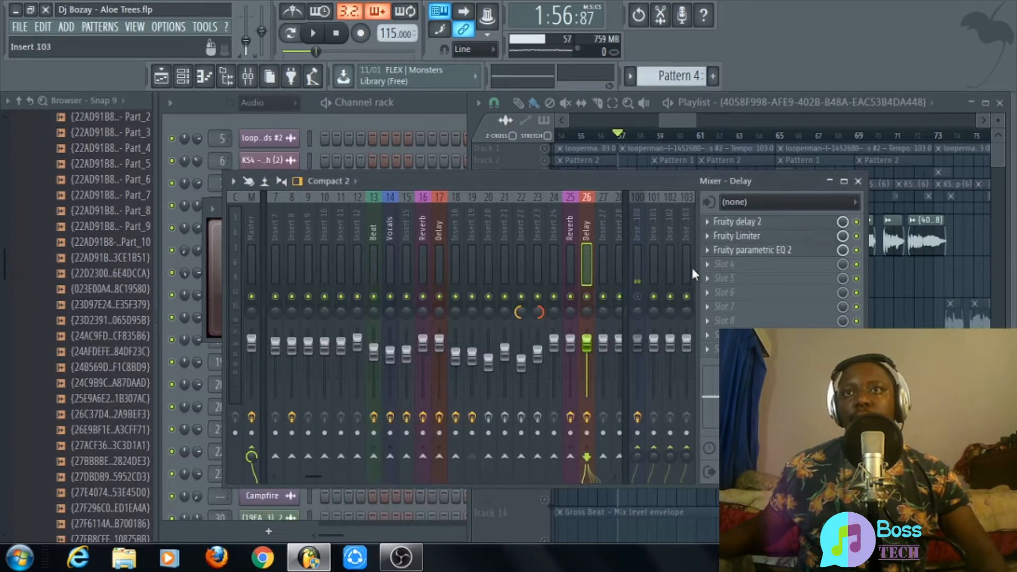
left_click(764, 238)
left_click(675, 267)
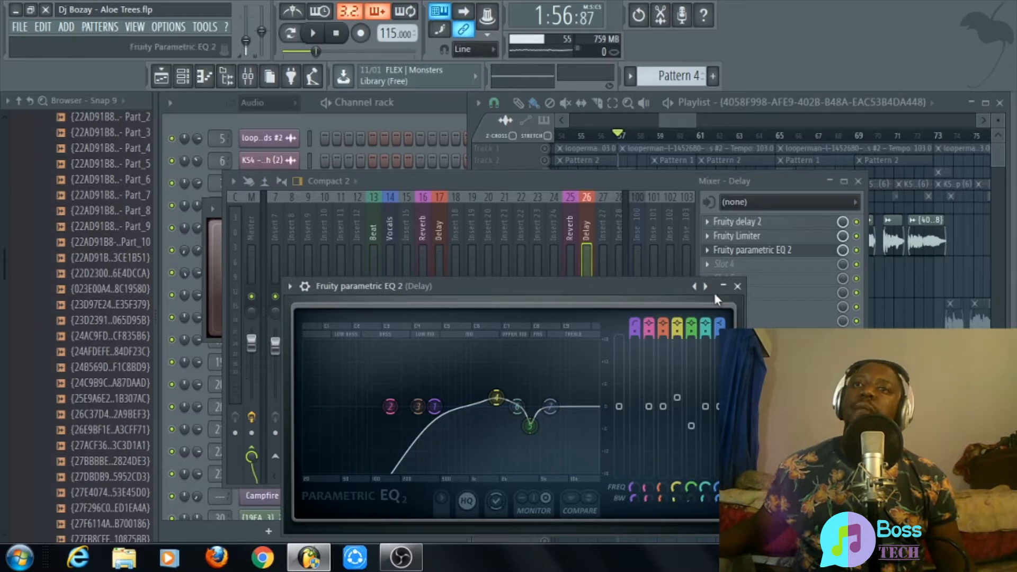
left_click(737, 286)
left_click(670, 119)
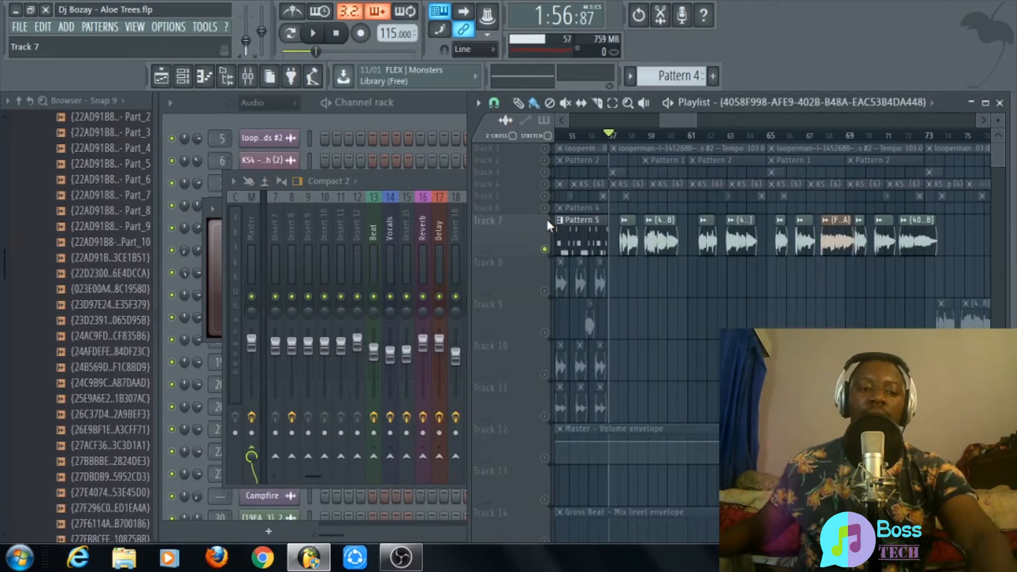
Audition the soloed vocal clips on playlist Track 7 from around bar 57, and stop playback.
left_click(435, 177)
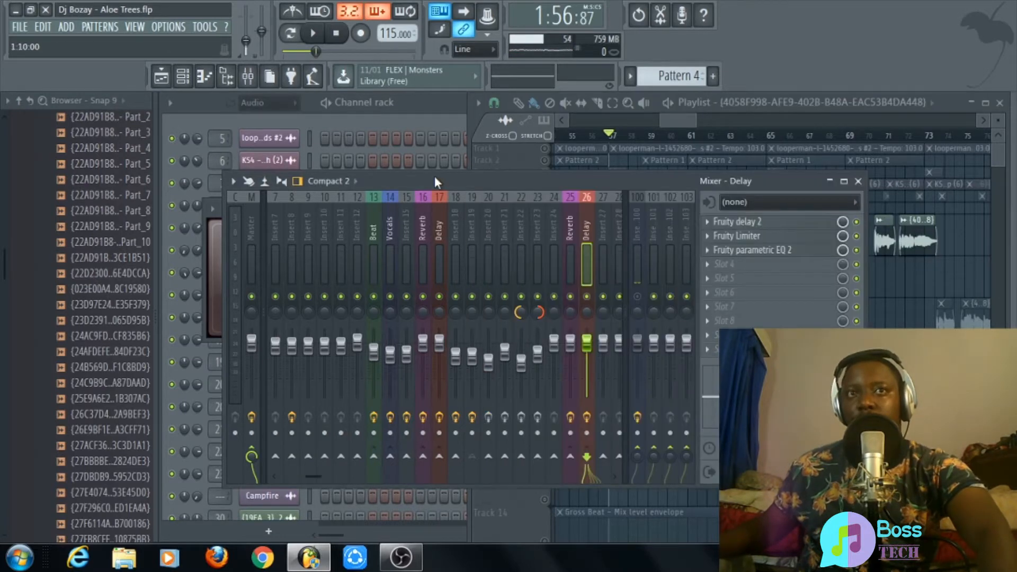
left_click(683, 117)
key("space")
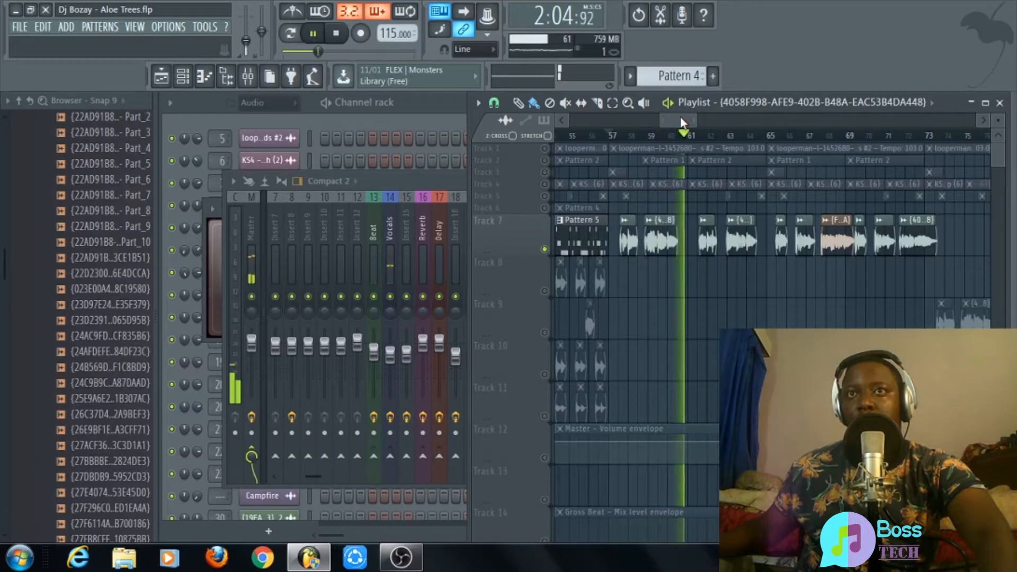
key("space")
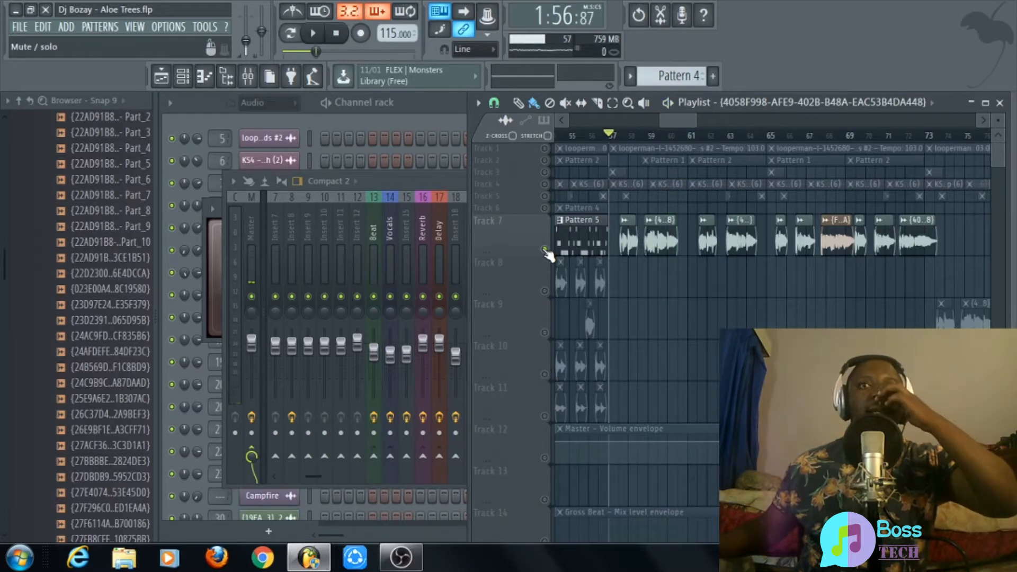
Unsolo playlist Track 7 so all tracks are active, audition the vocals with the full beat from bar 57, and stop playback.
right_click(545, 250)
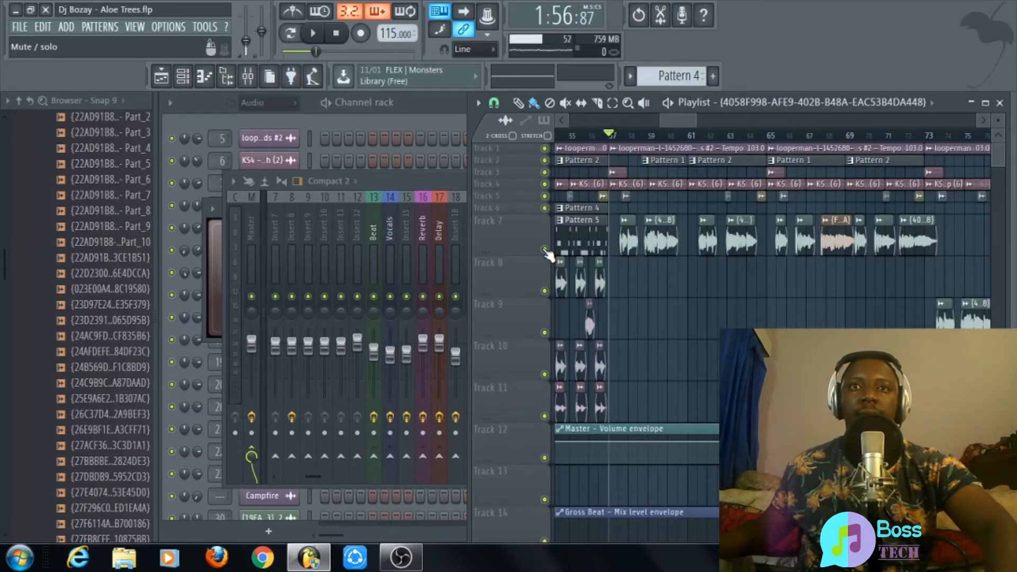
key("space")
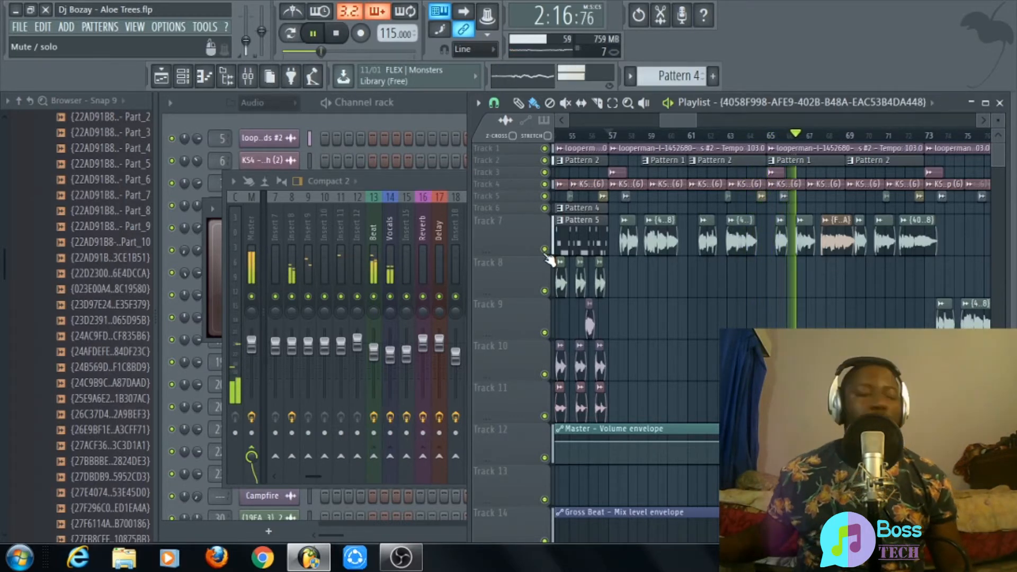
left_click_drag(685, 116, 691, 119)
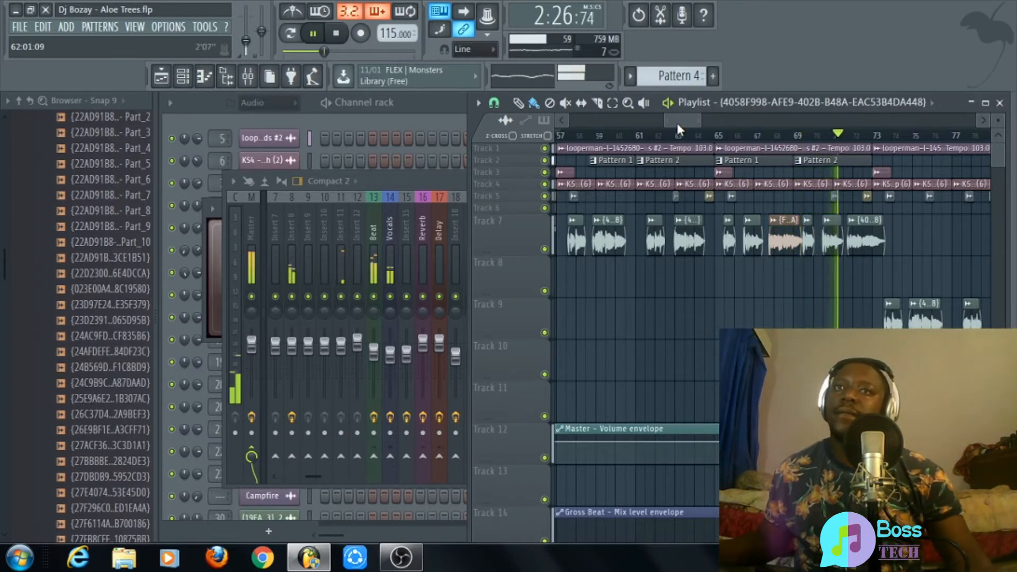
left_click_drag(677, 122, 695, 117)
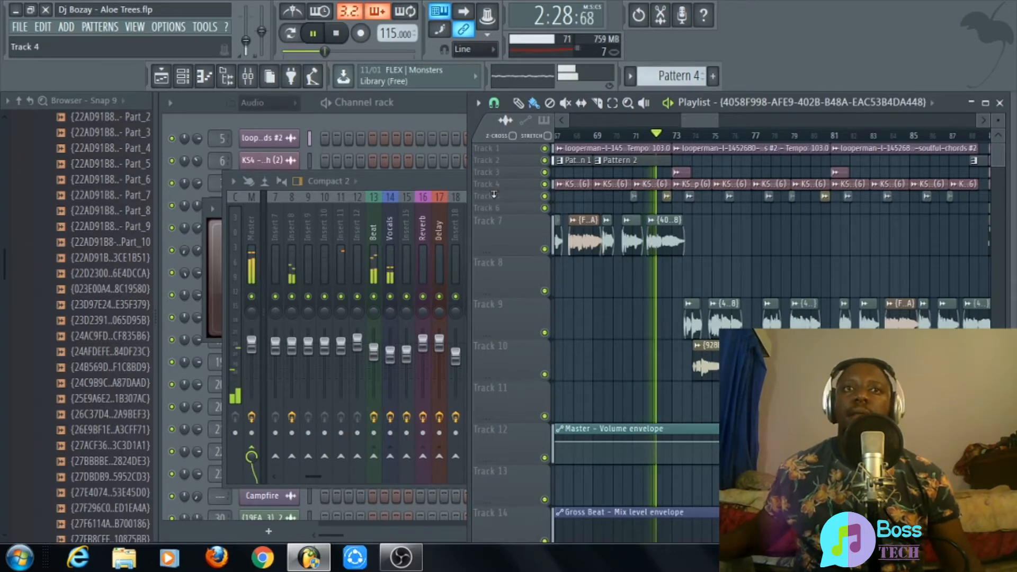
left_click(337, 35)
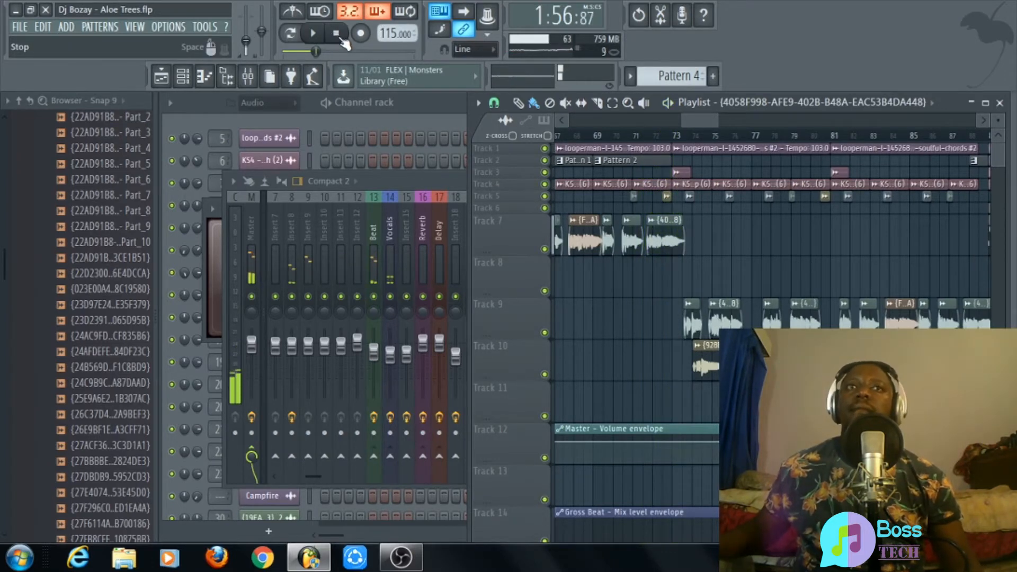
Bring the mixer to the front and return the song position to the start, 0:00:00.
left_click(443, 181)
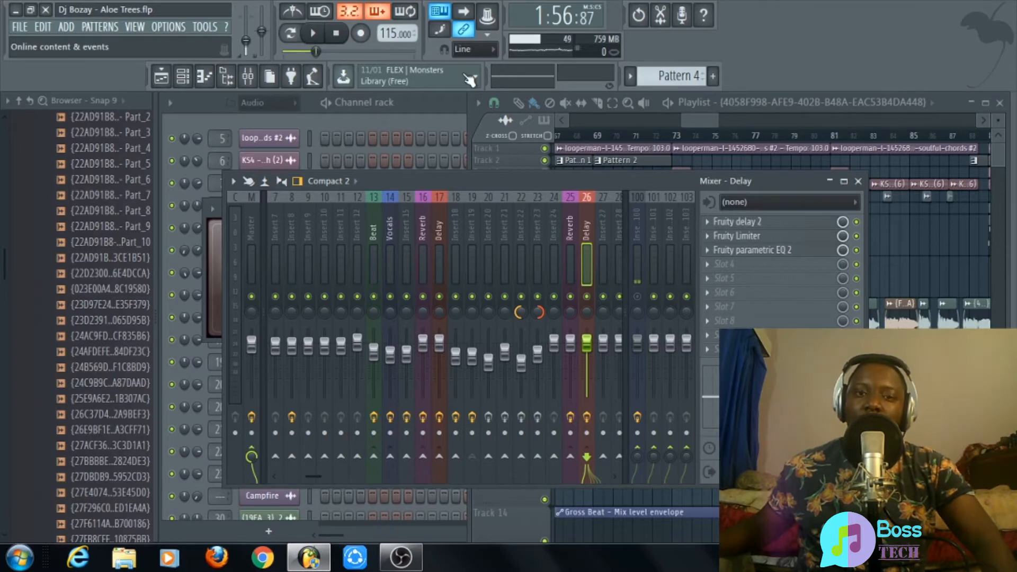
left_click_drag(315, 51, 283, 51)
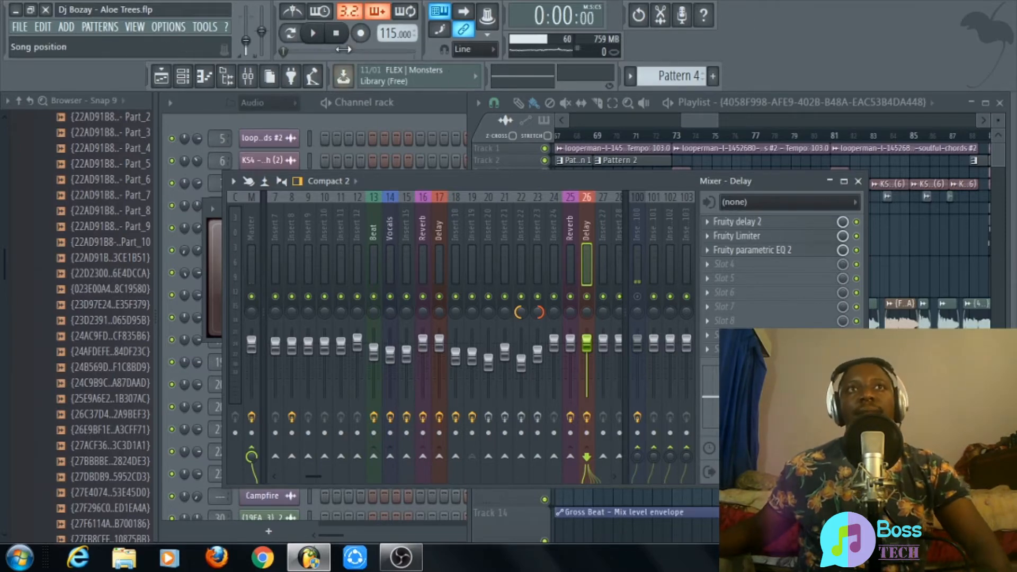